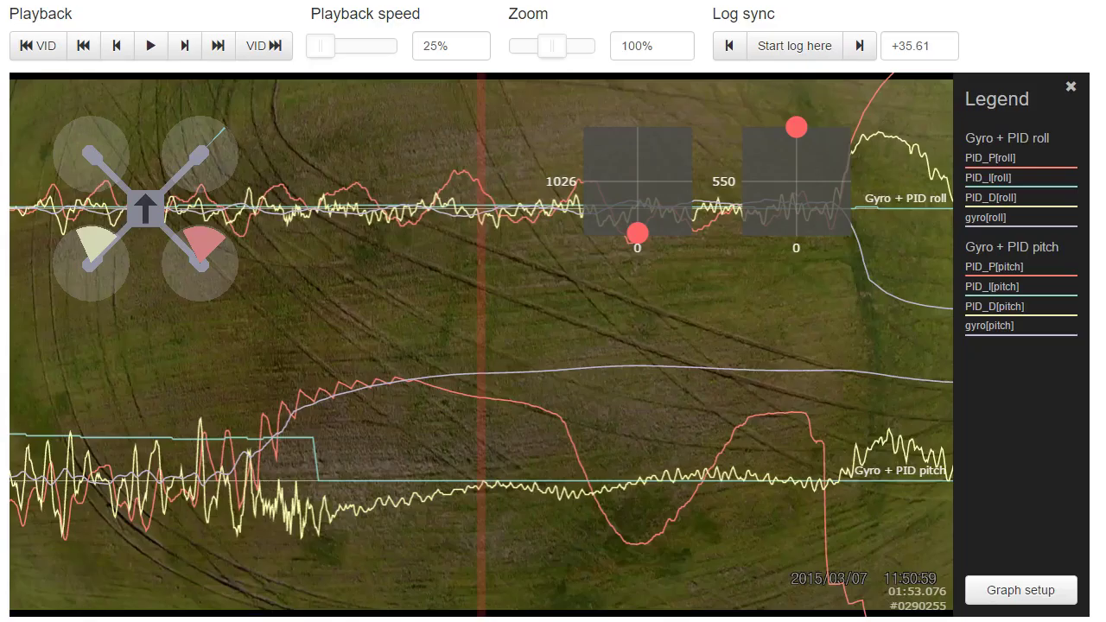
Step: Play the logged flip at 30% playback speed, rewind the log, and replay the same section
click(456, 524)
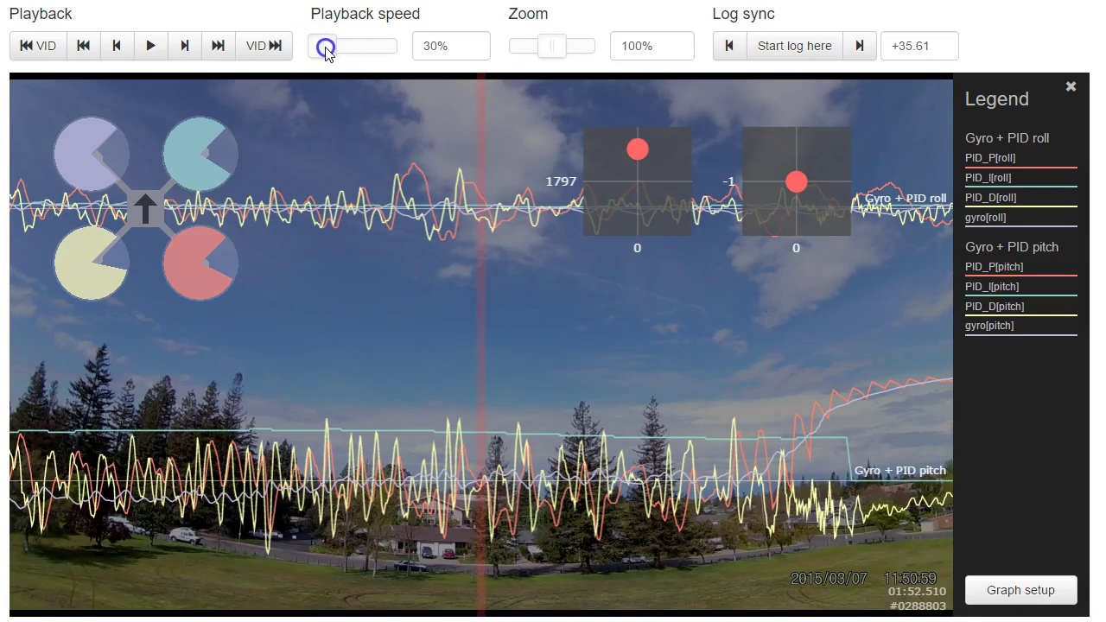
click(152, 55)
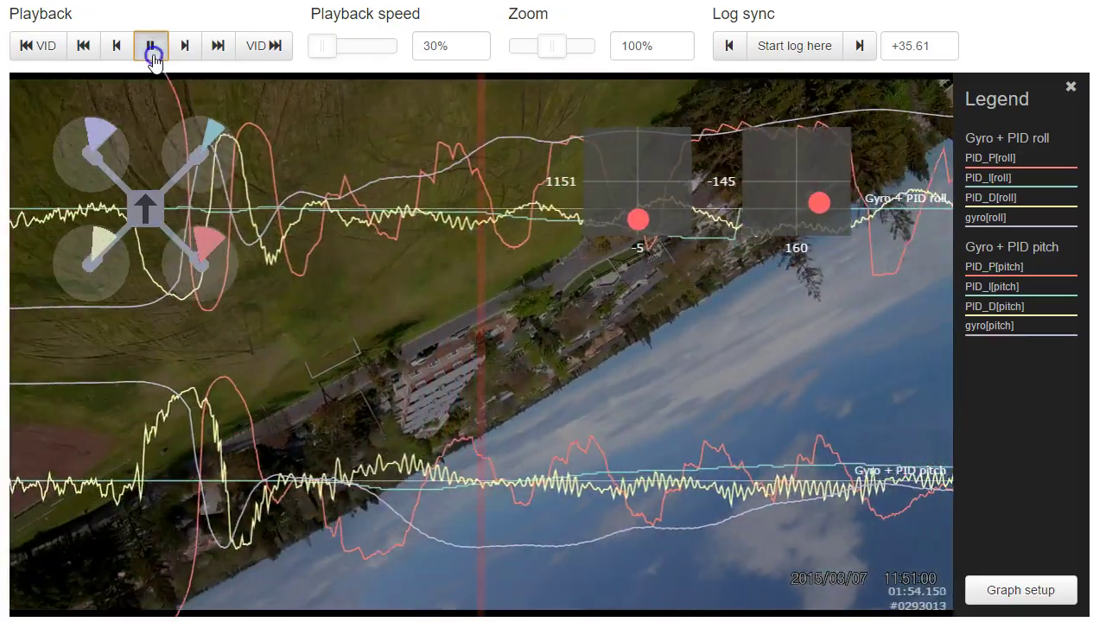
click(153, 57)
drag(401, 334, 856, 384)
click(151, 45)
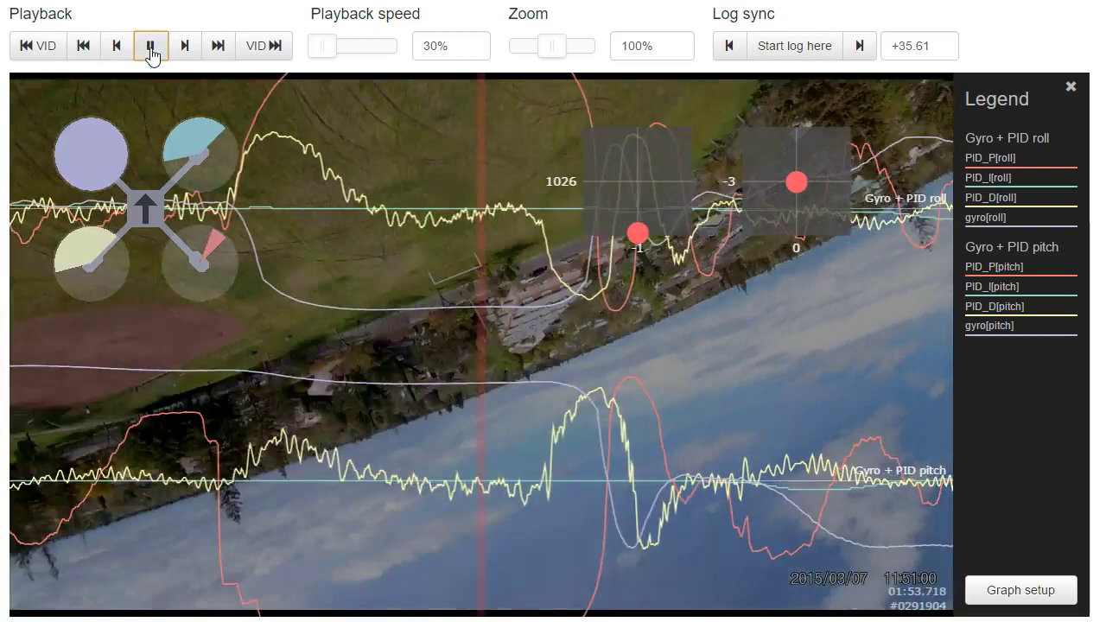
click(152, 50)
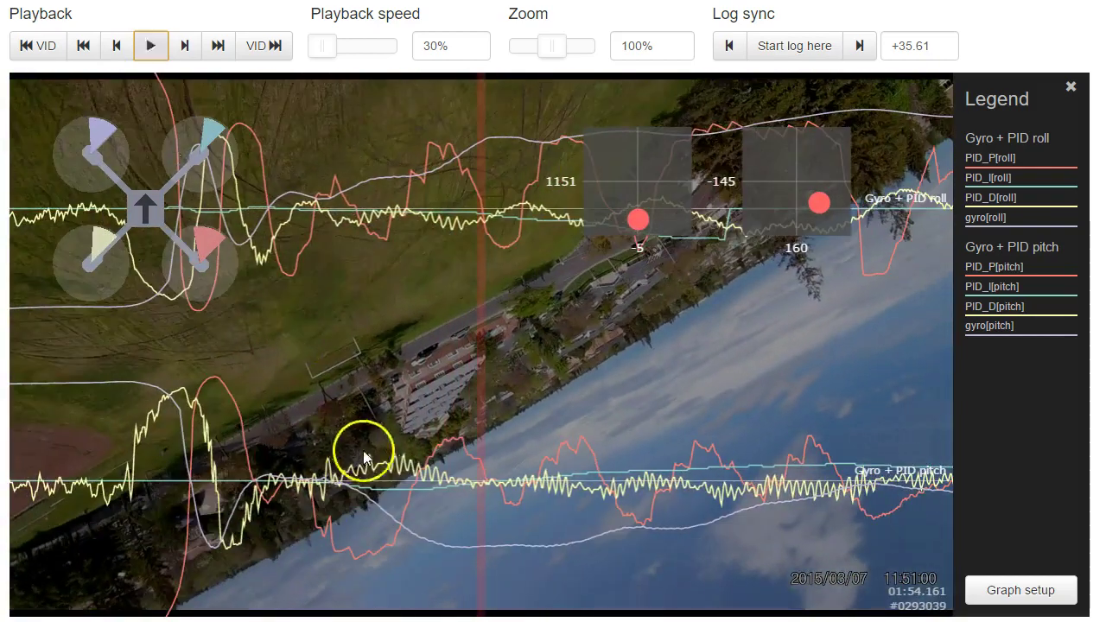
Step: Scrub back and forth through the flip to examine the pitch traces at its start and the roll traces at the deviation
drag(364, 457, 768, 486)
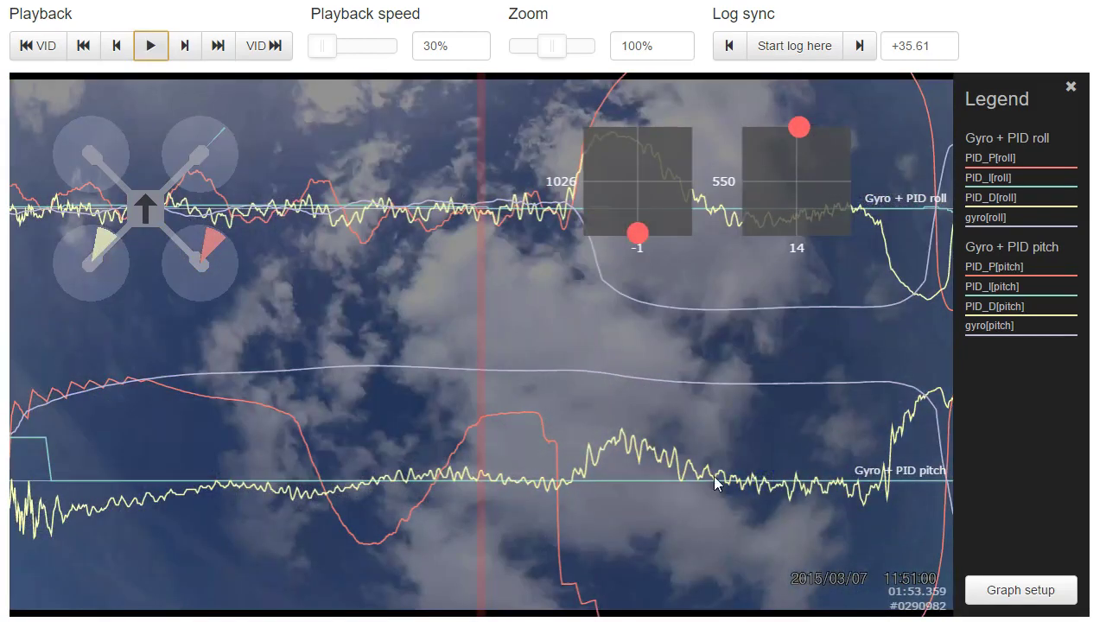
drag(662, 458, 583, 294)
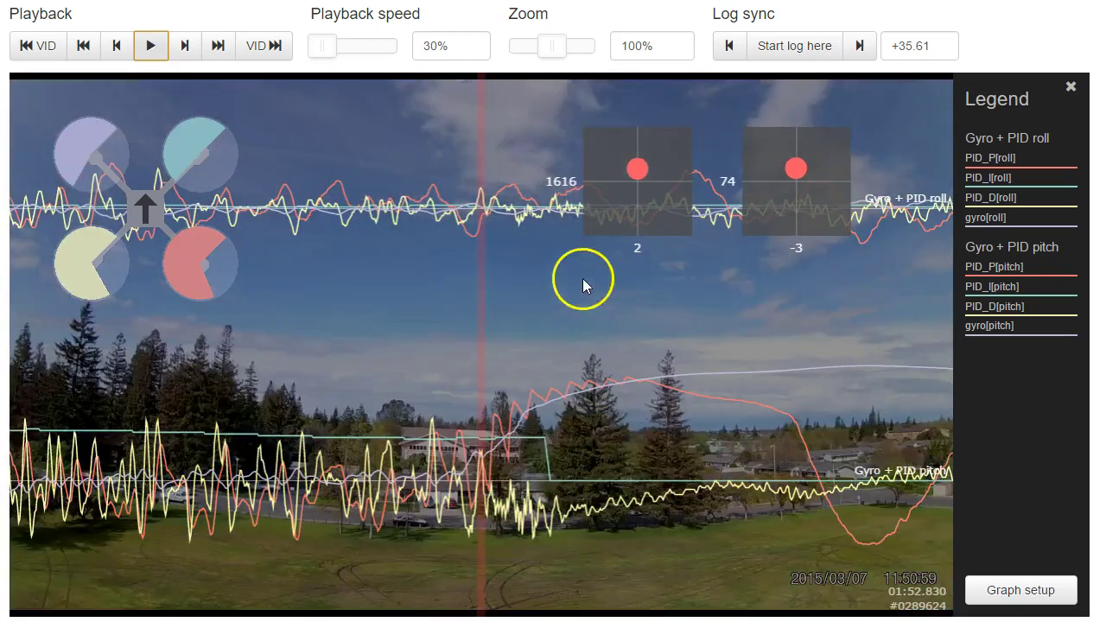
drag(480, 493, 514, 483)
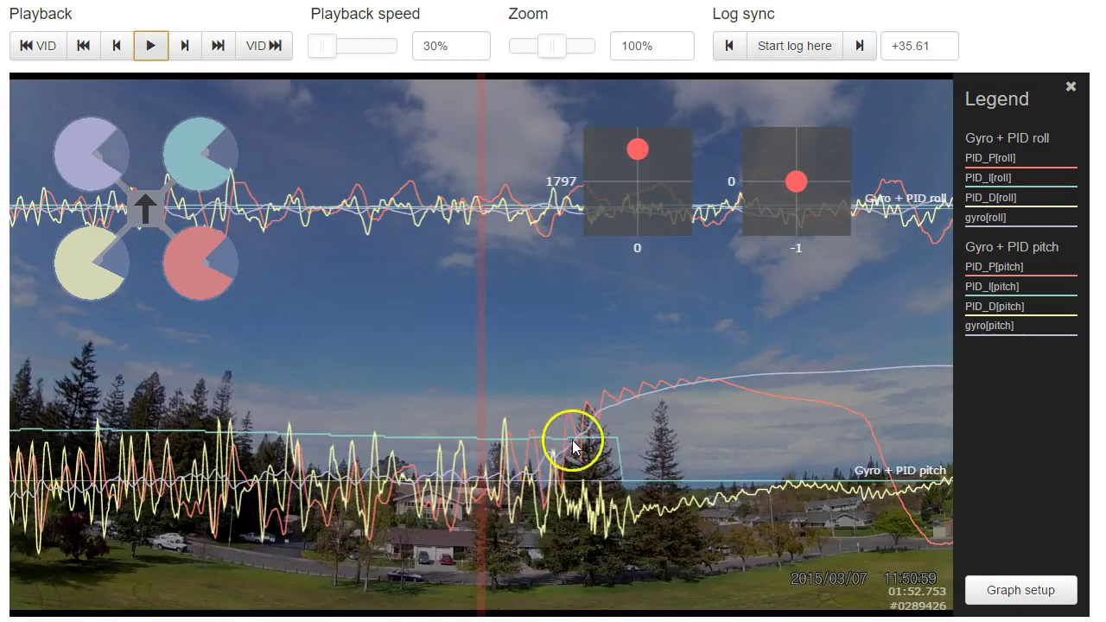
drag(690, 413, 527, 469)
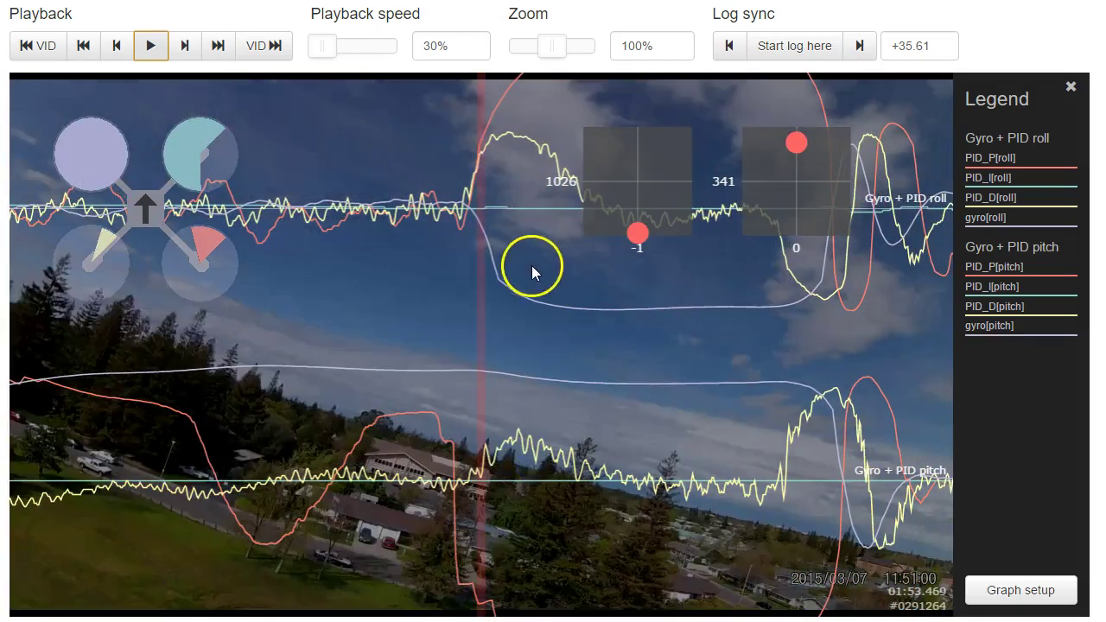
drag(476, 223, 510, 280)
Step: Set the playback speed to 5%, replay the flip, and scrub back to the roll deviation near 01:53.519
drag(336, 69, 314, 64)
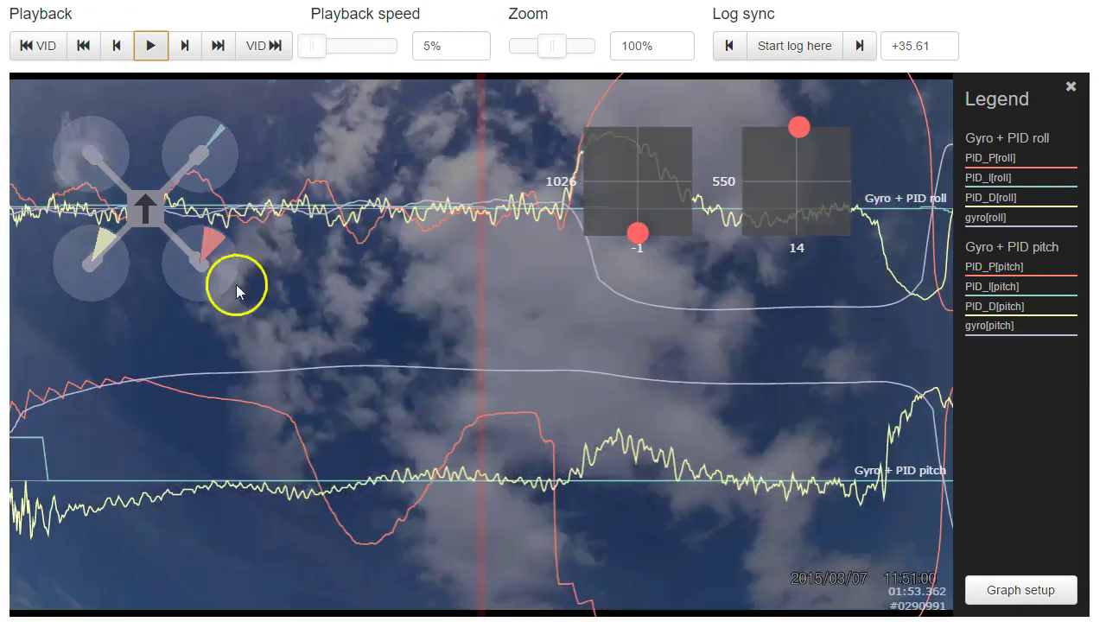
drag(247, 284, 365, 279)
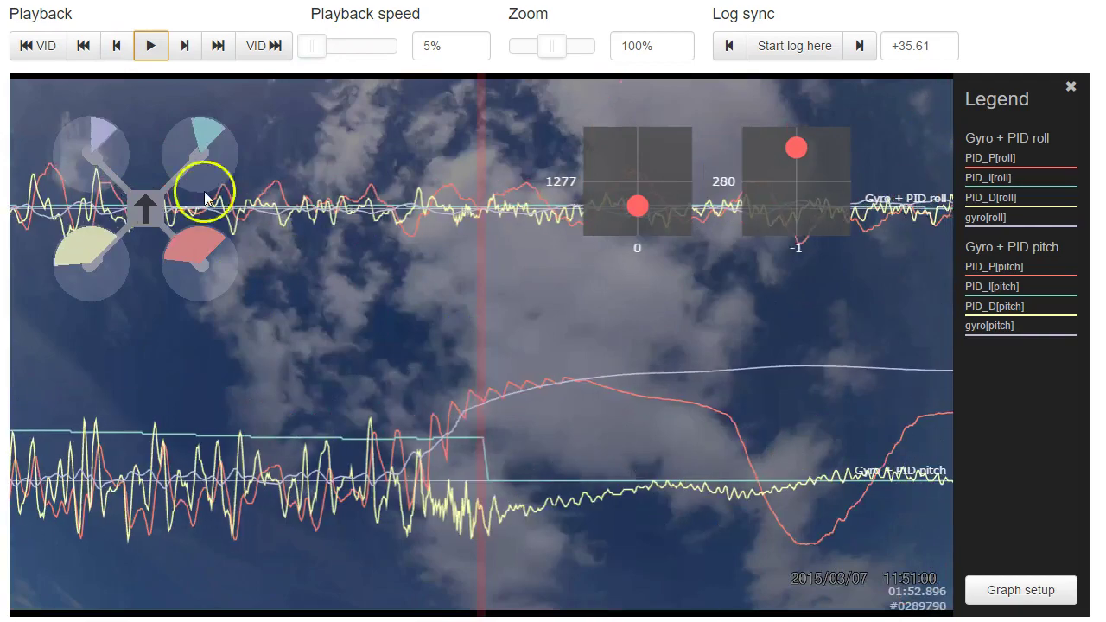
click(141, 52)
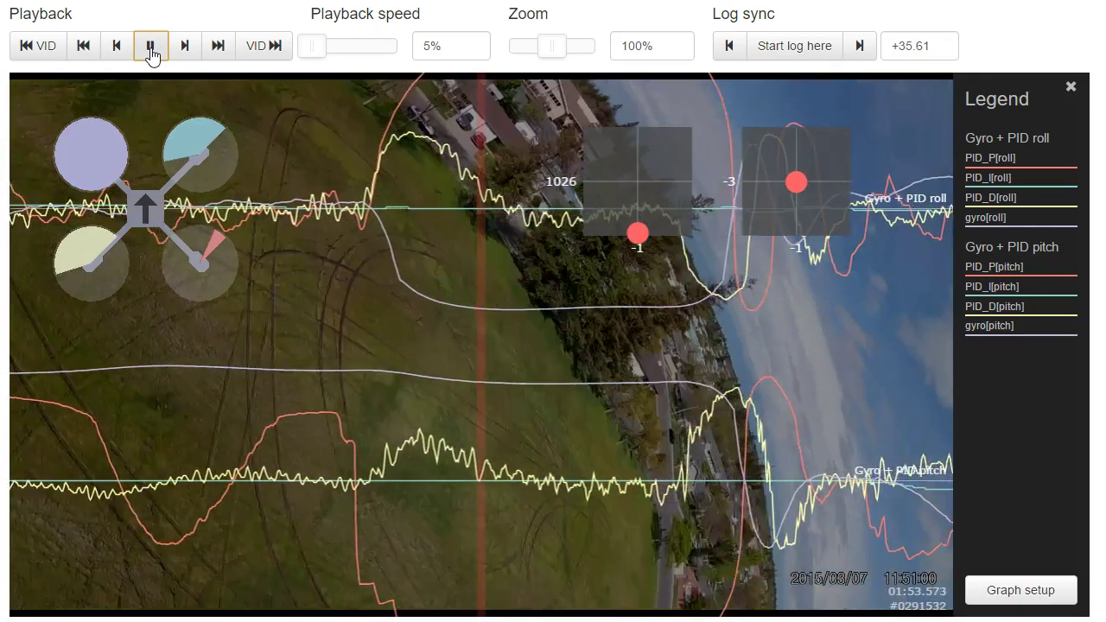
click(244, 235)
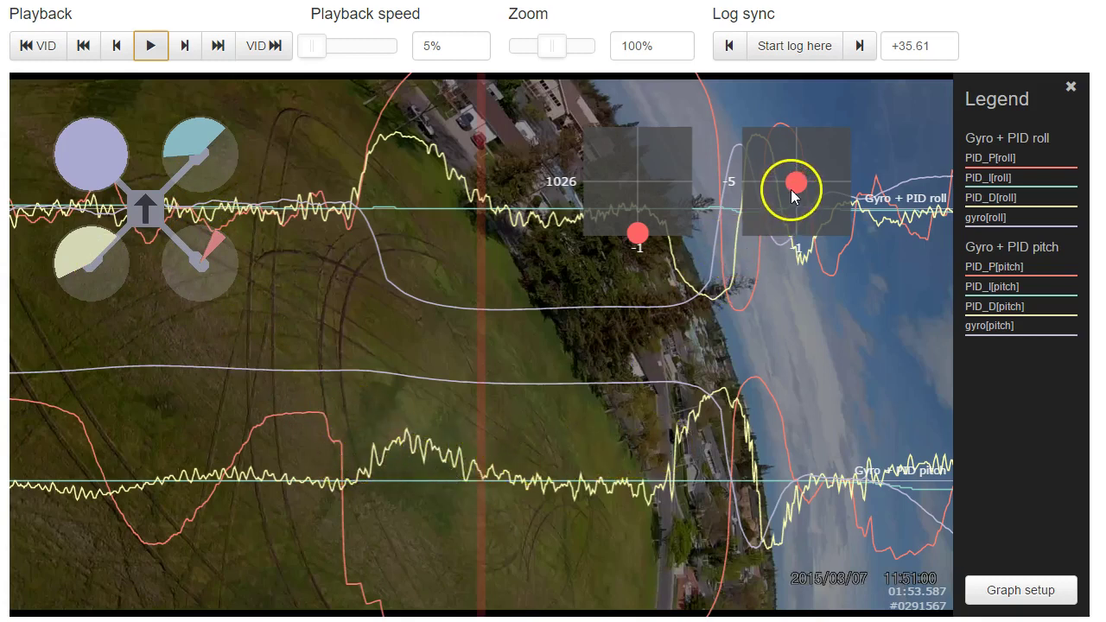
drag(558, 348, 585, 351)
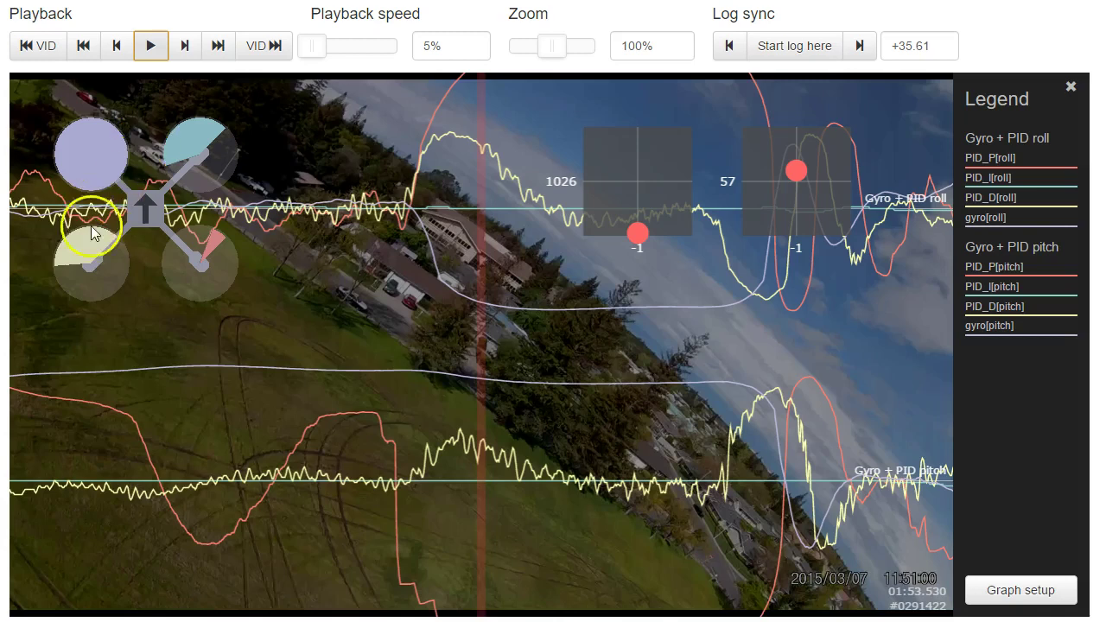
drag(560, 415, 548, 417)
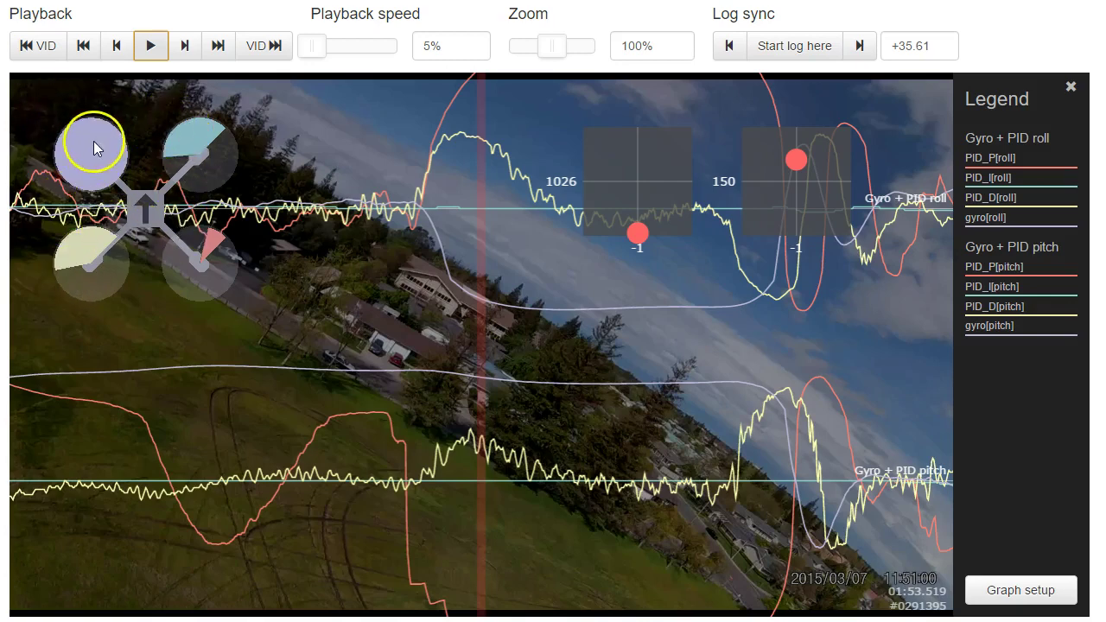
Step: Replace the Gyro + PID pitch graph with a Motors graph and scrub to the start of the roll deviation
click(1057, 594)
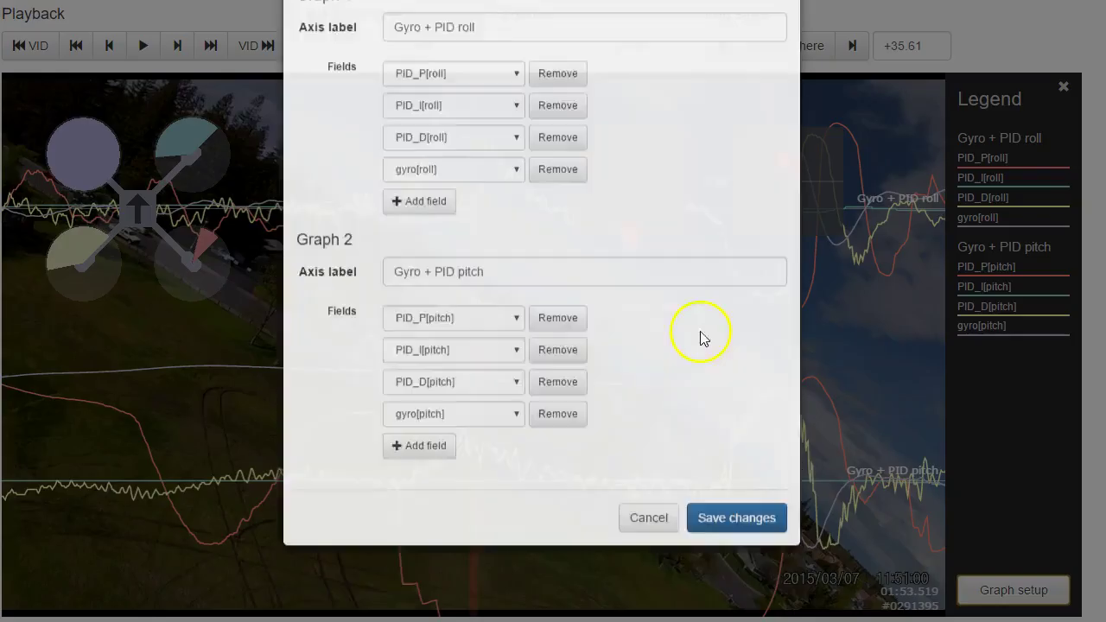
click(563, 364)
click(563, 363)
click(562, 363)
click(563, 363)
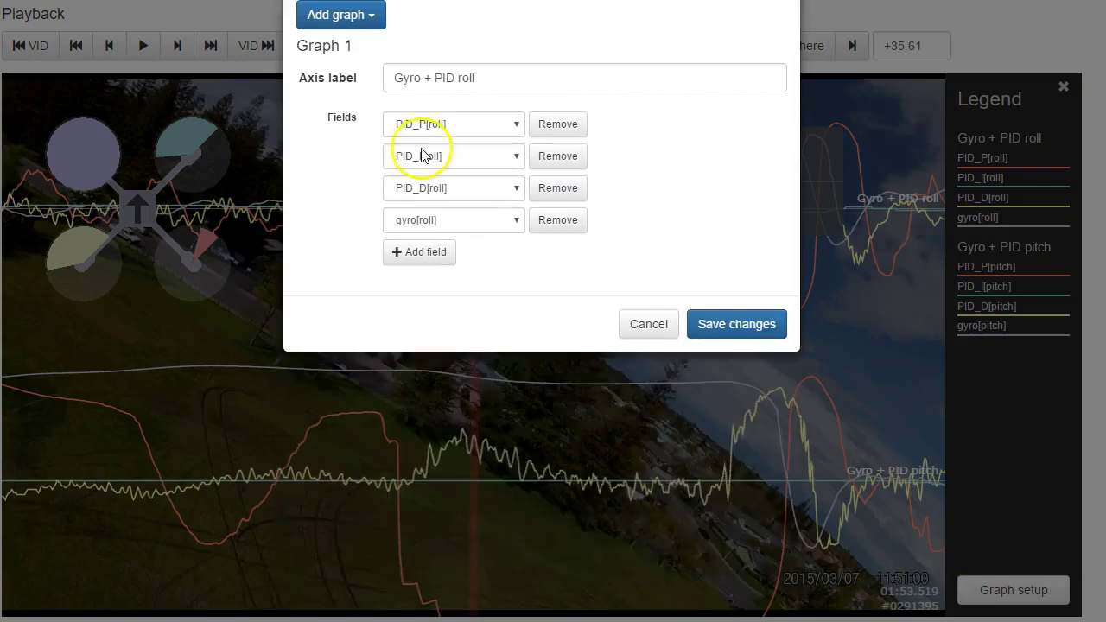
click(317, 19)
click(329, 86)
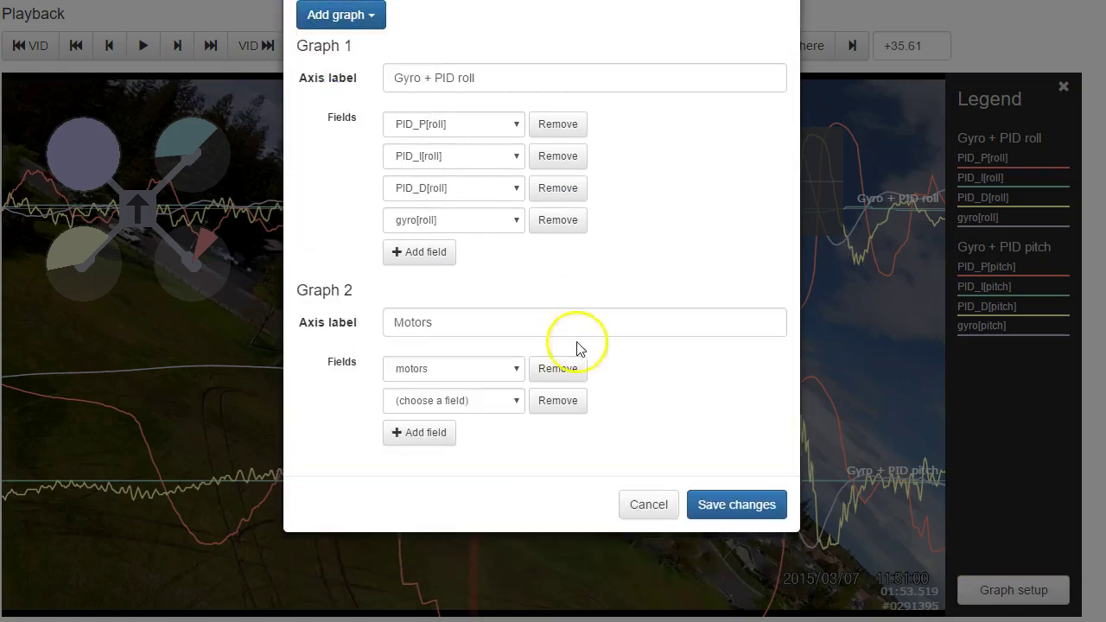
click(741, 509)
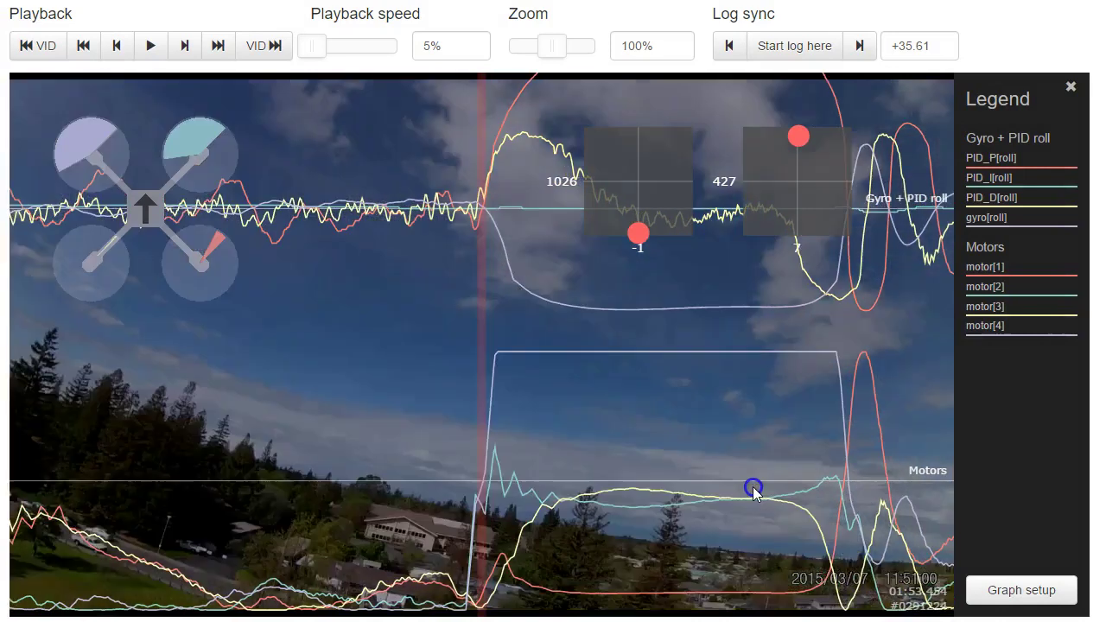
drag(753, 489, 742, 489)
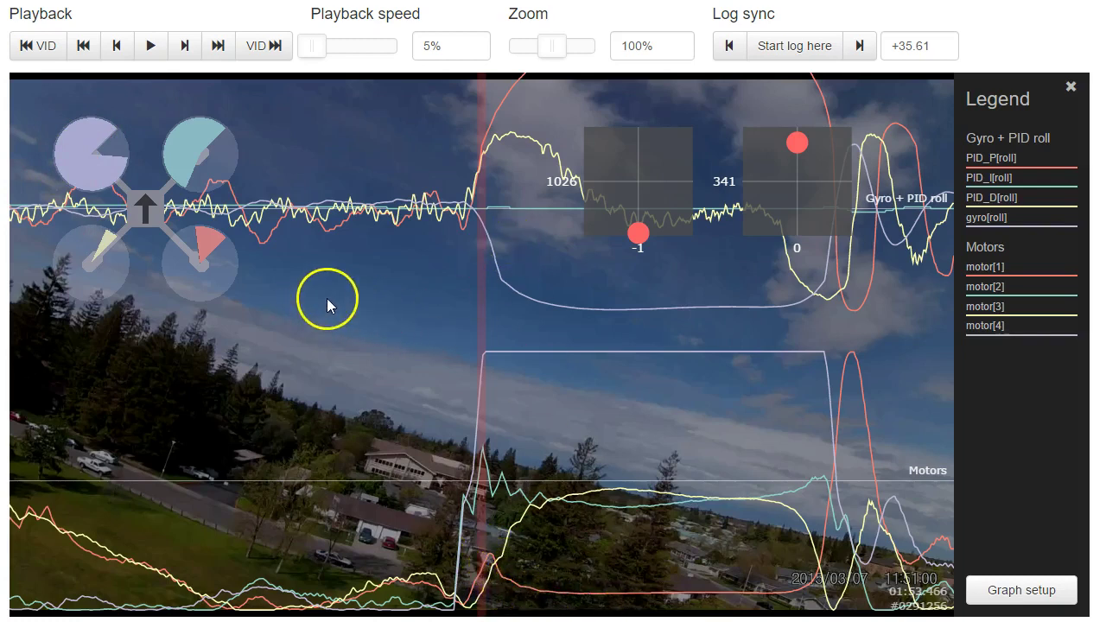
Step: Remove the Motors graph and scrub to where the roll gyro trace starts to drop, near 01:53.437
click(990, 595)
click(560, 370)
click(729, 325)
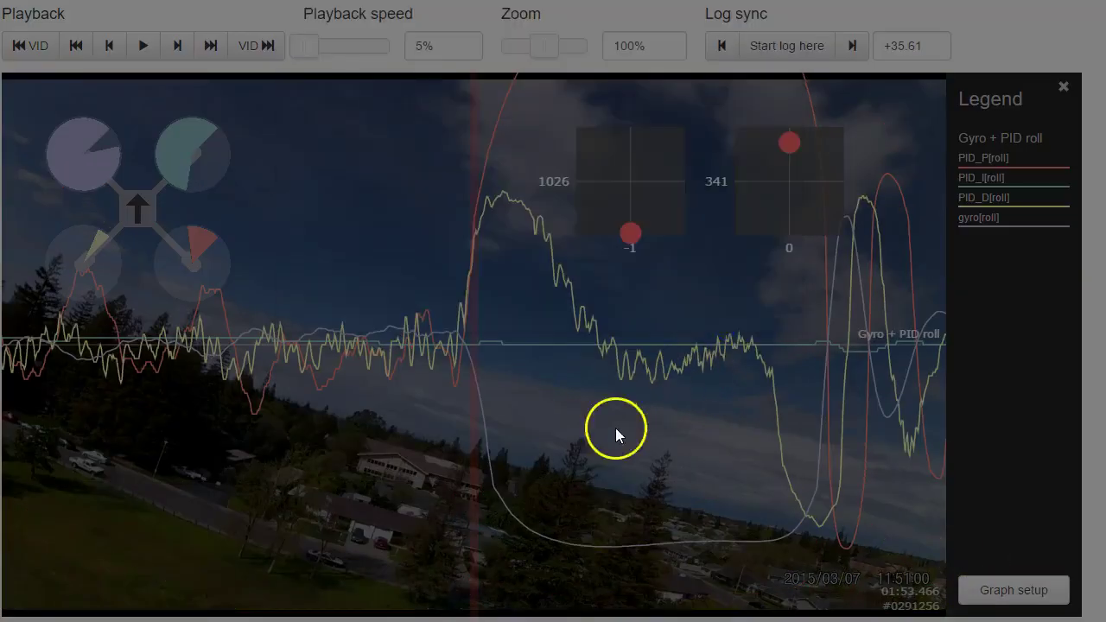
drag(603, 440, 627, 435)
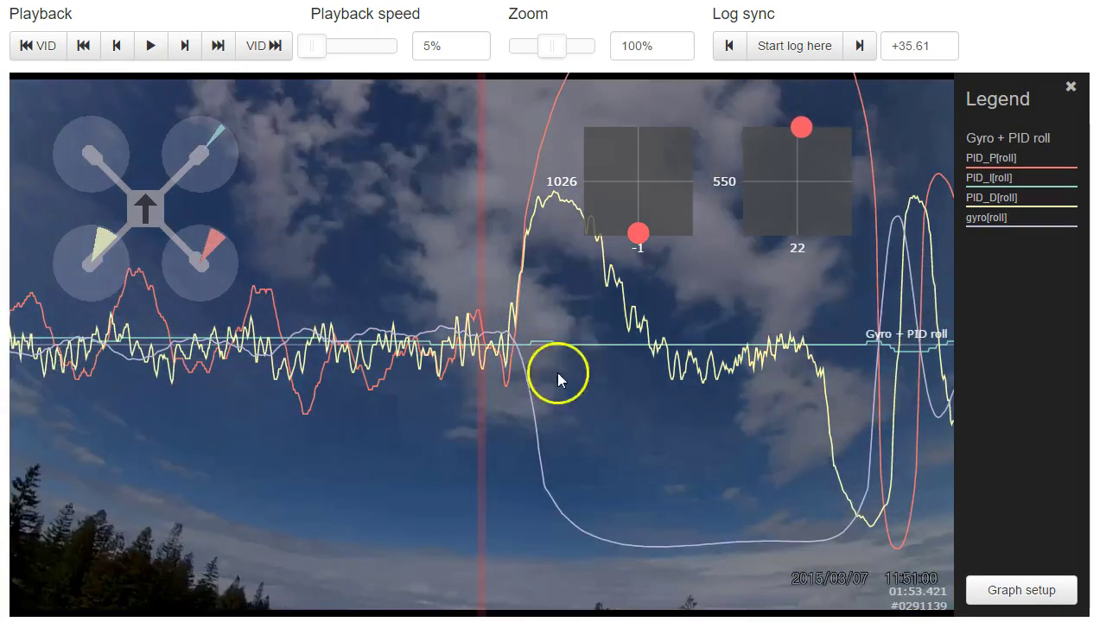
mouse_move(540, 383)
mouse_down()
mouse_move(524, 387)
mouse_move(533, 386)
mouse_up()
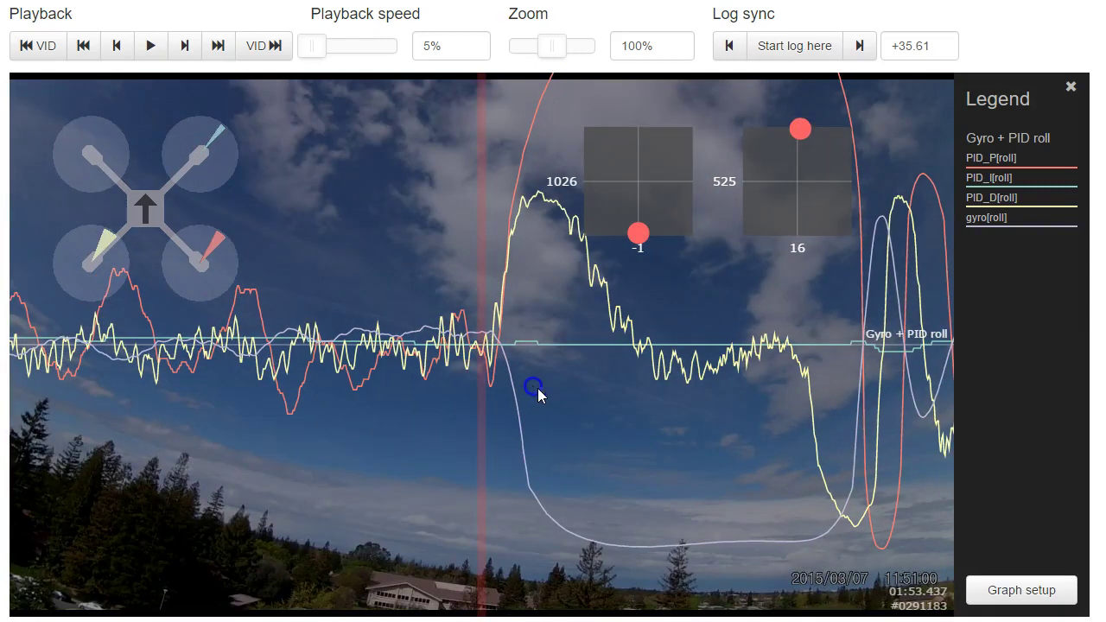
Step: Add the Motors graph below the roll graph and scrub around the onset of the motor response
click(1017, 583)
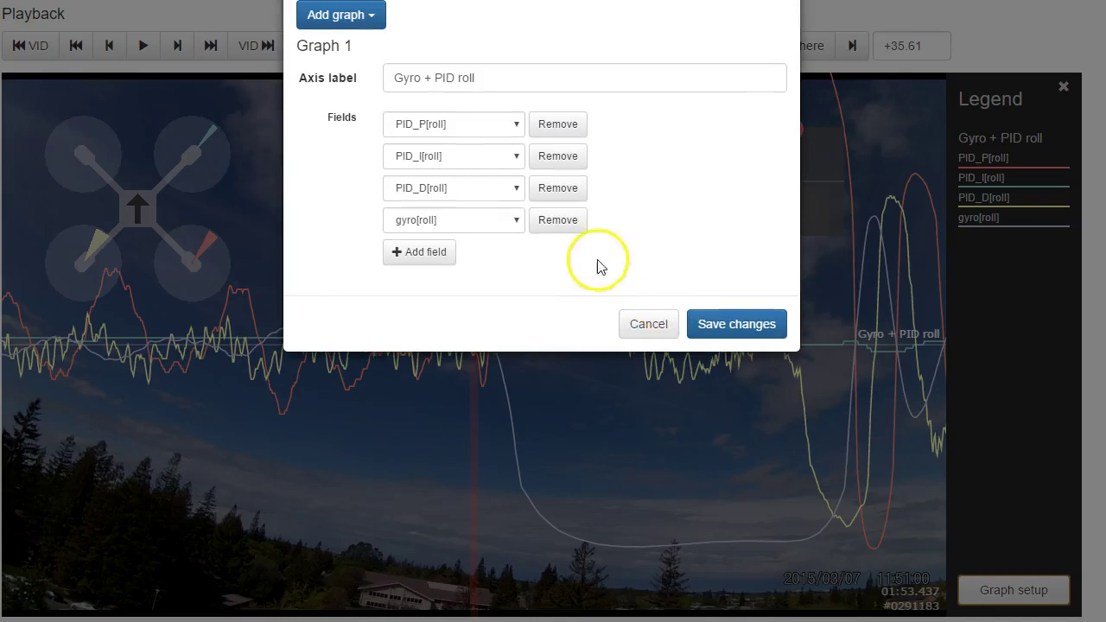
click(355, 19)
click(364, 86)
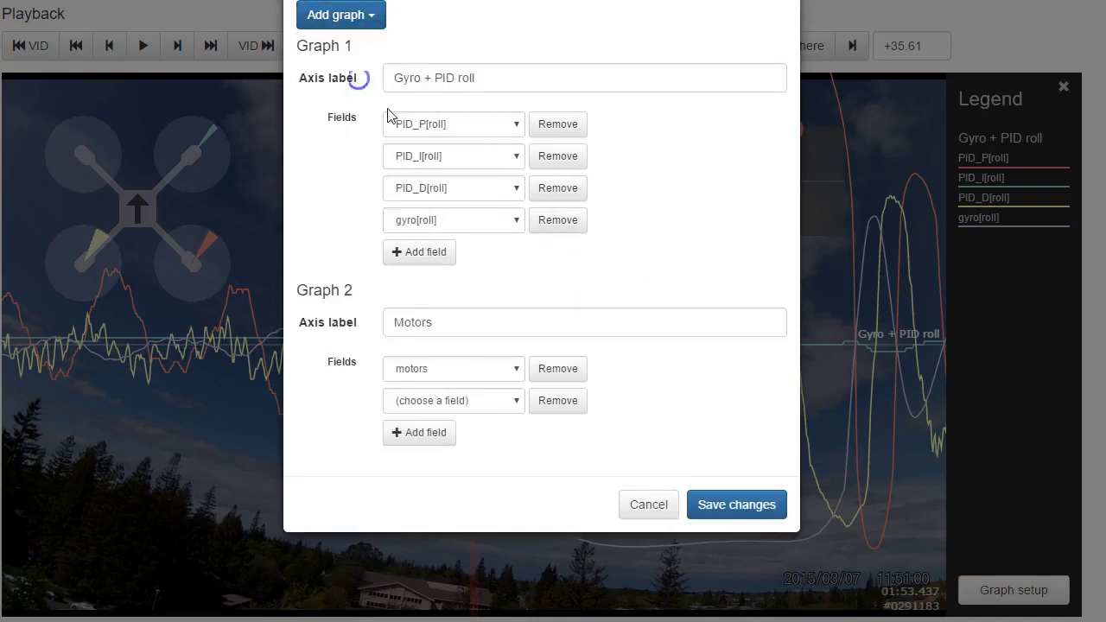
click(734, 514)
mouse_move(675, 513)
mouse_down()
mouse_move(706, 512)
mouse_move(680, 508)
mouse_up()
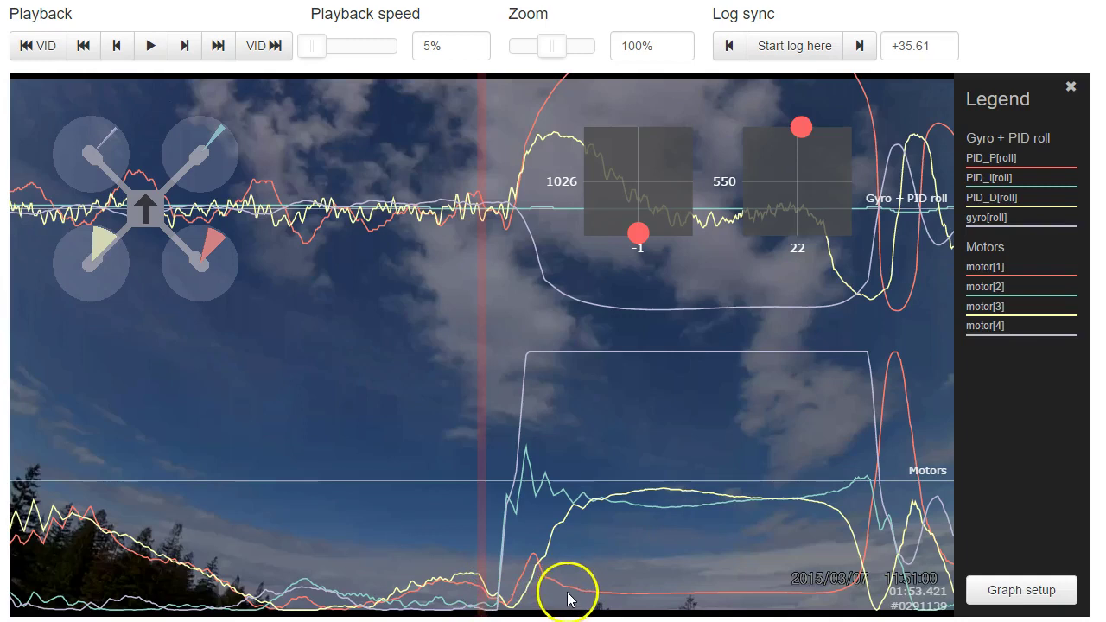
mouse_move(568, 596)
mouse_down()
mouse_move(712, 585)
mouse_move(562, 588)
mouse_up()
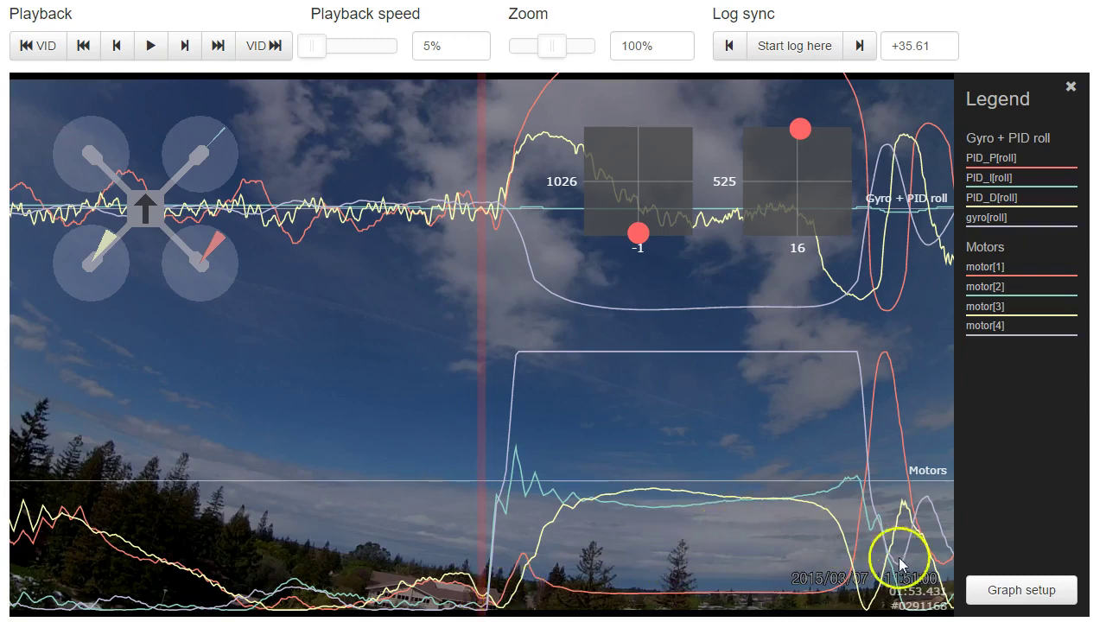
Step: Remove the Motors graph again and inspect the enlarged roll traces around the onset of the deviation
click(1003, 592)
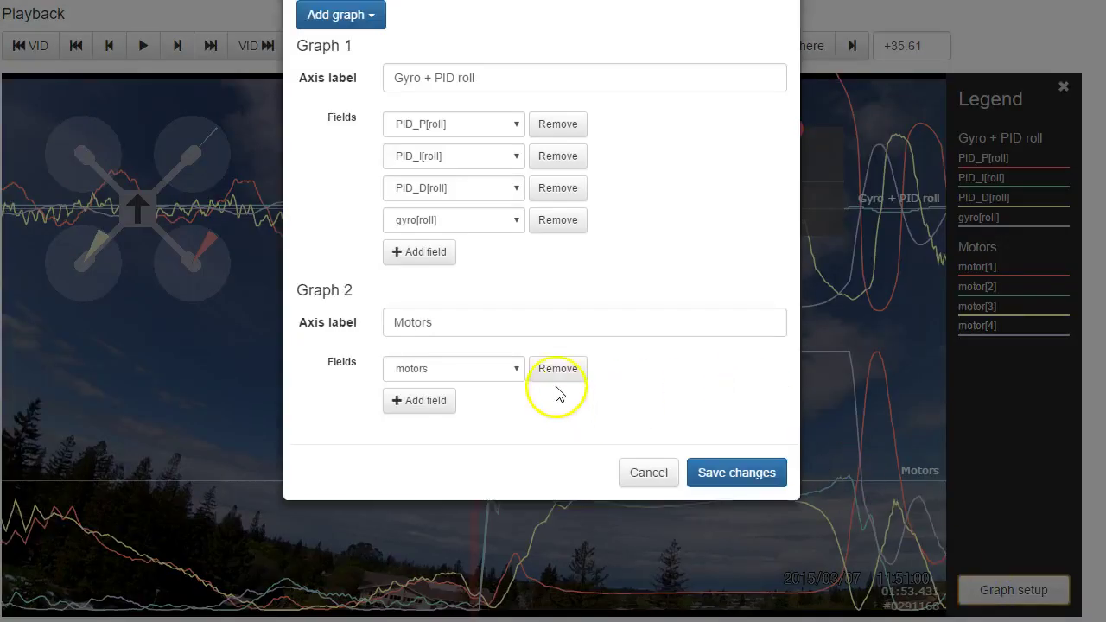
click(561, 372)
click(728, 325)
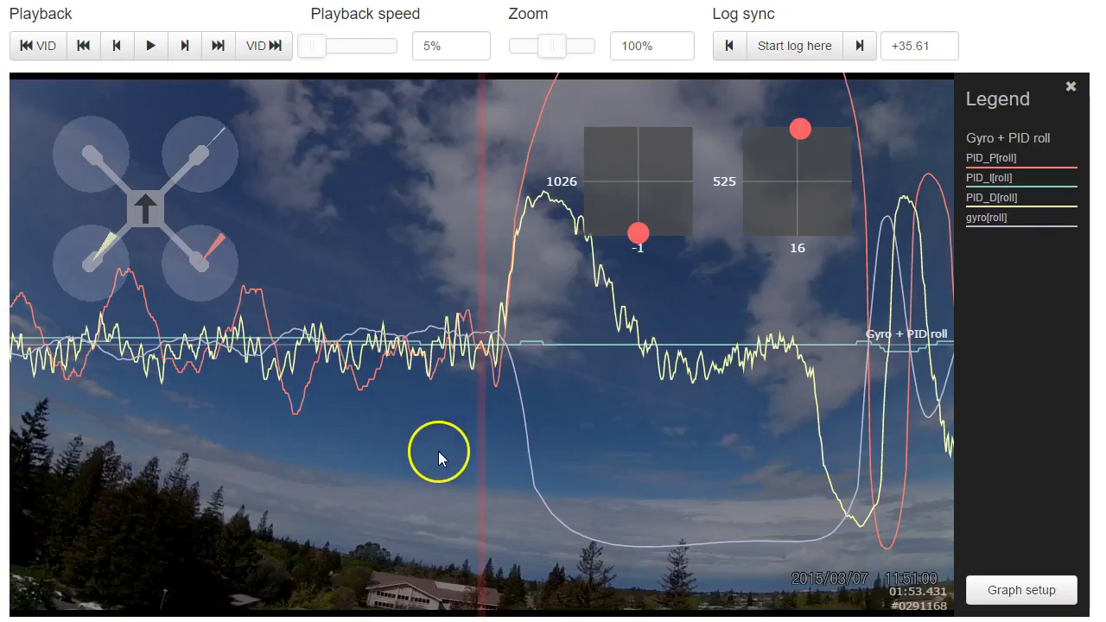
mouse_move(576, 432)
mouse_down()
mouse_move(592, 428)
mouse_move(577, 431)
mouse_up()
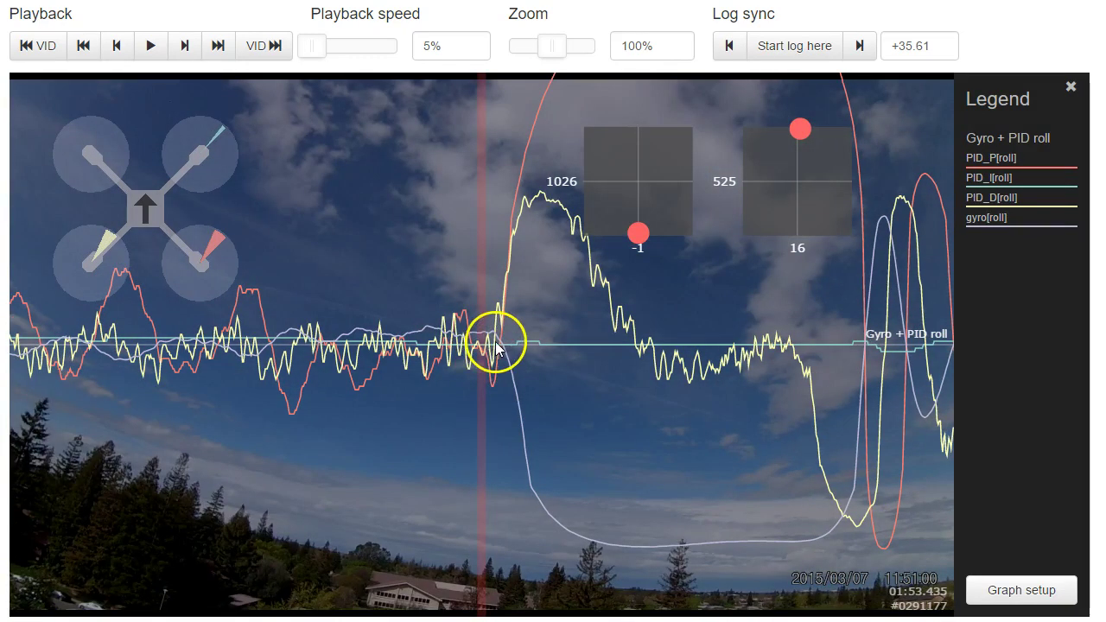
mouse_move(495, 345)
mouse_down()
mouse_move(452, 366)
mouse_move(498, 364)
mouse_up()
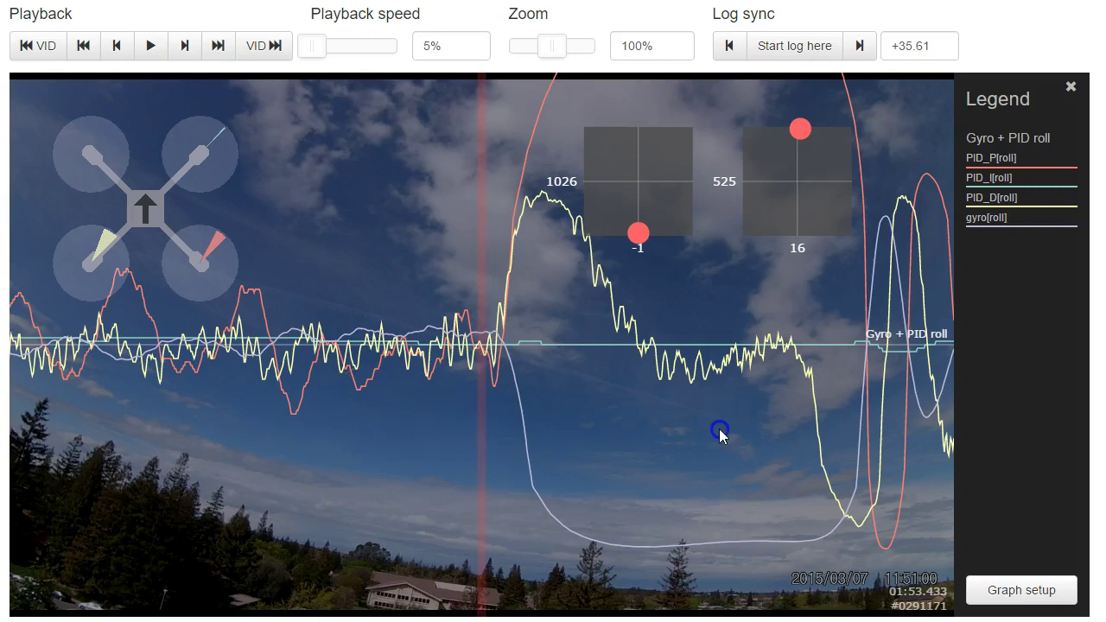
drag(720, 432, 723, 435)
Step: Add the Motors graph back and scrub forward to the motor spike at the start of the roll deviation
click(1013, 590)
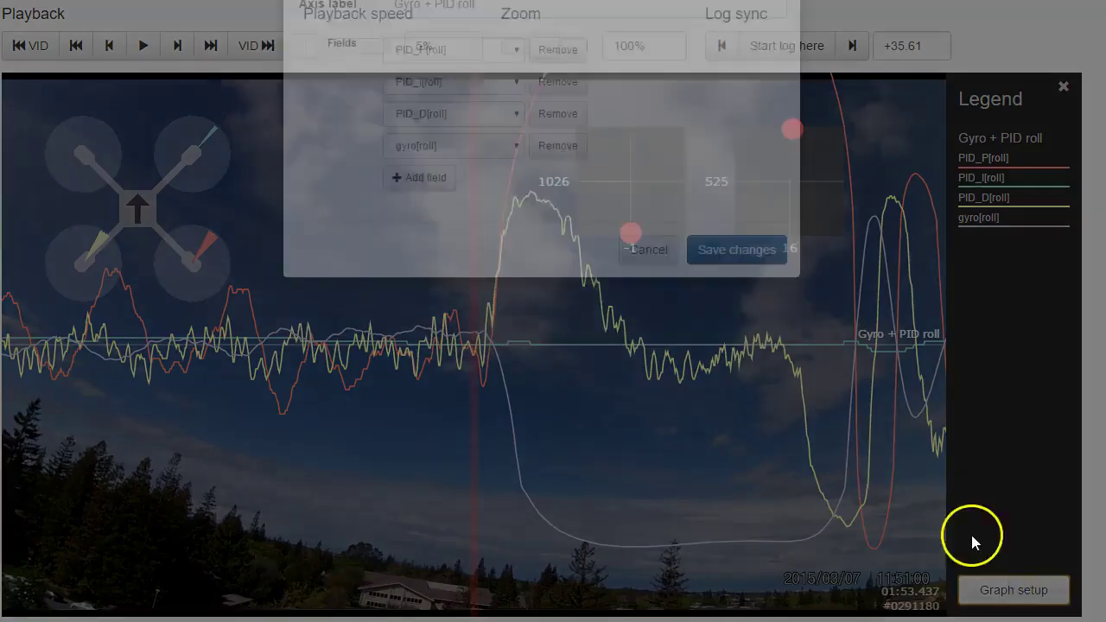
click(353, 17)
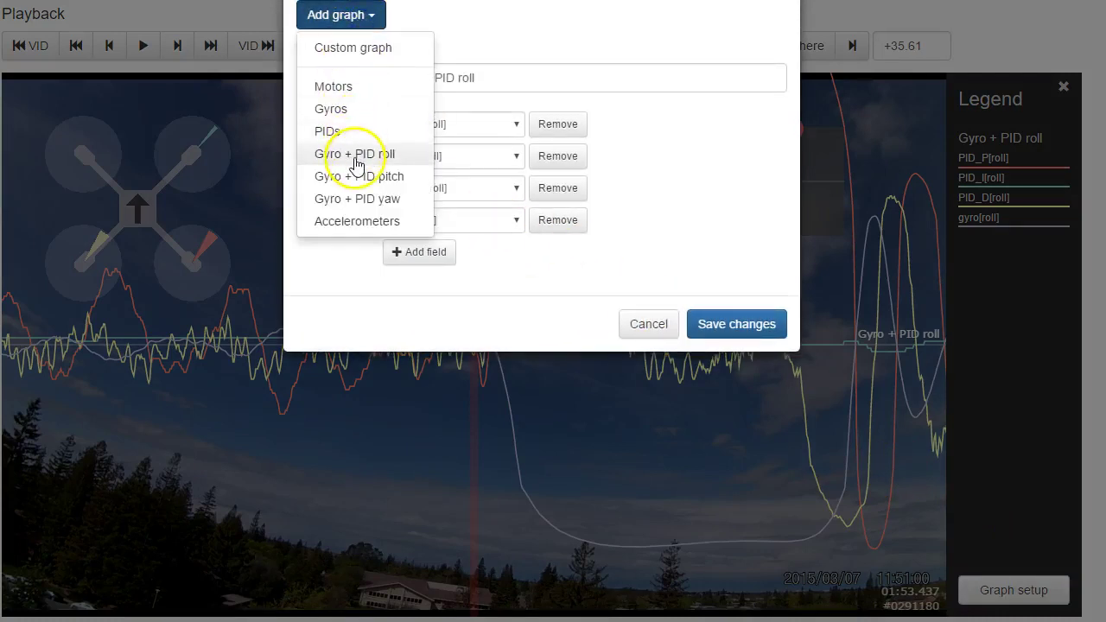
click(334, 87)
click(734, 505)
drag(676, 525, 673, 525)
drag(673, 522, 676, 523)
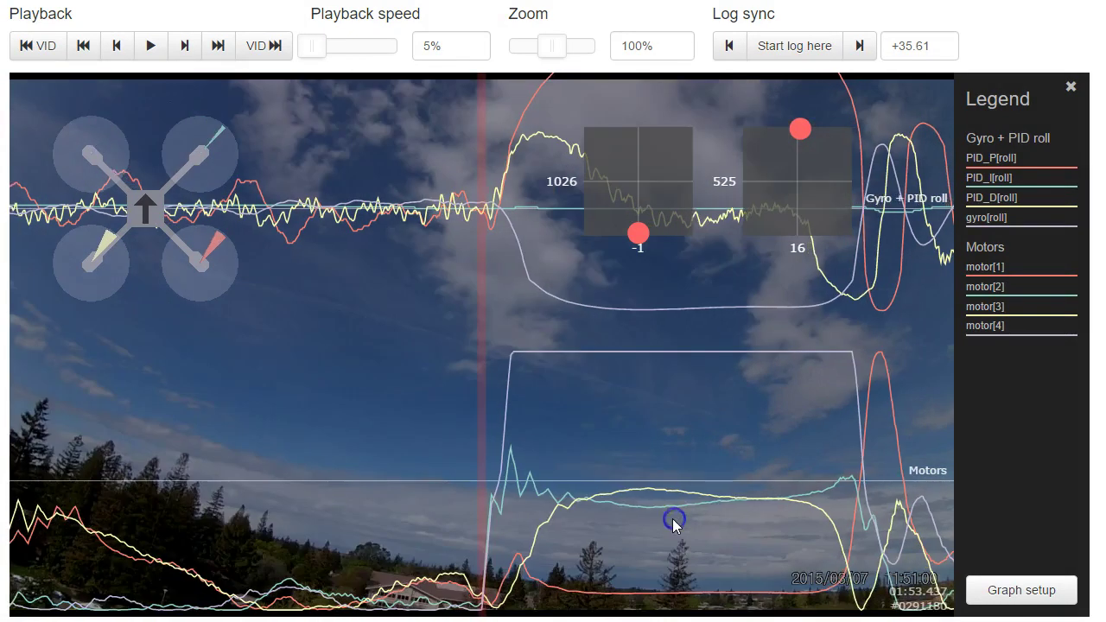
click(747, 533)
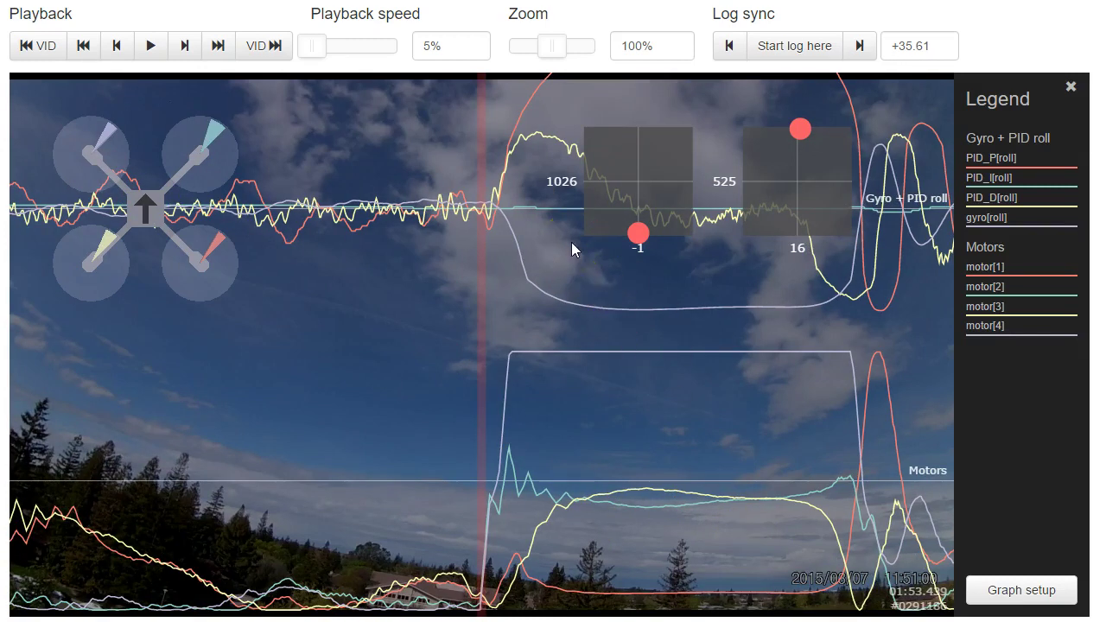
drag(648, 429, 642, 430)
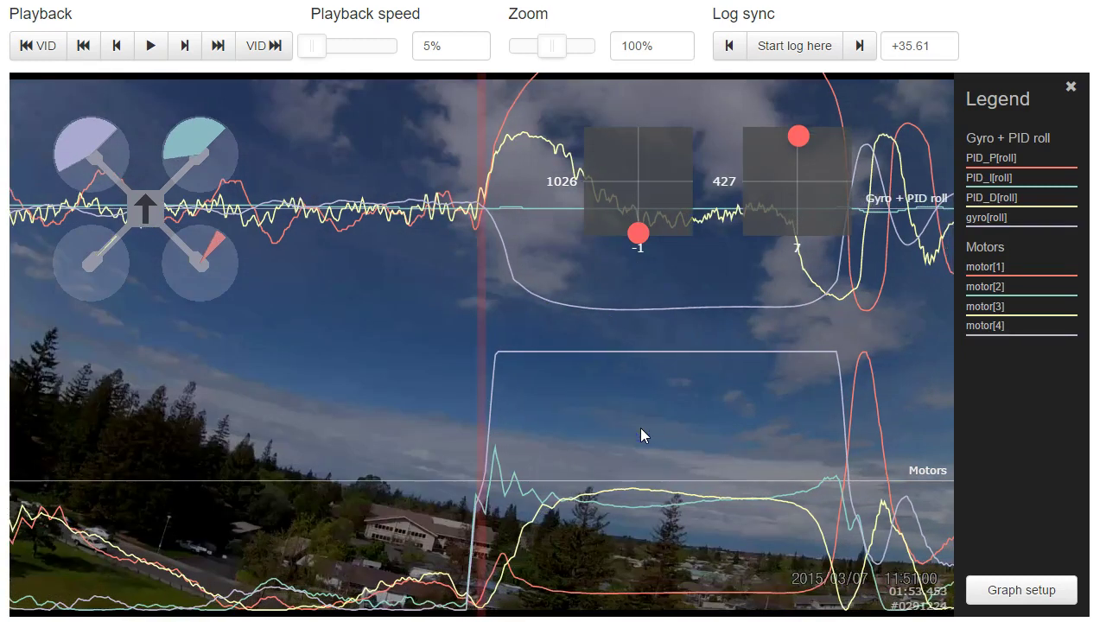
Step: Scrub forward from the motor spike through the motor[4] saturation to where the roll gyro starts recovering, near 01:53.828
click(649, 404)
click(648, 429)
drag(647, 430, 637, 432)
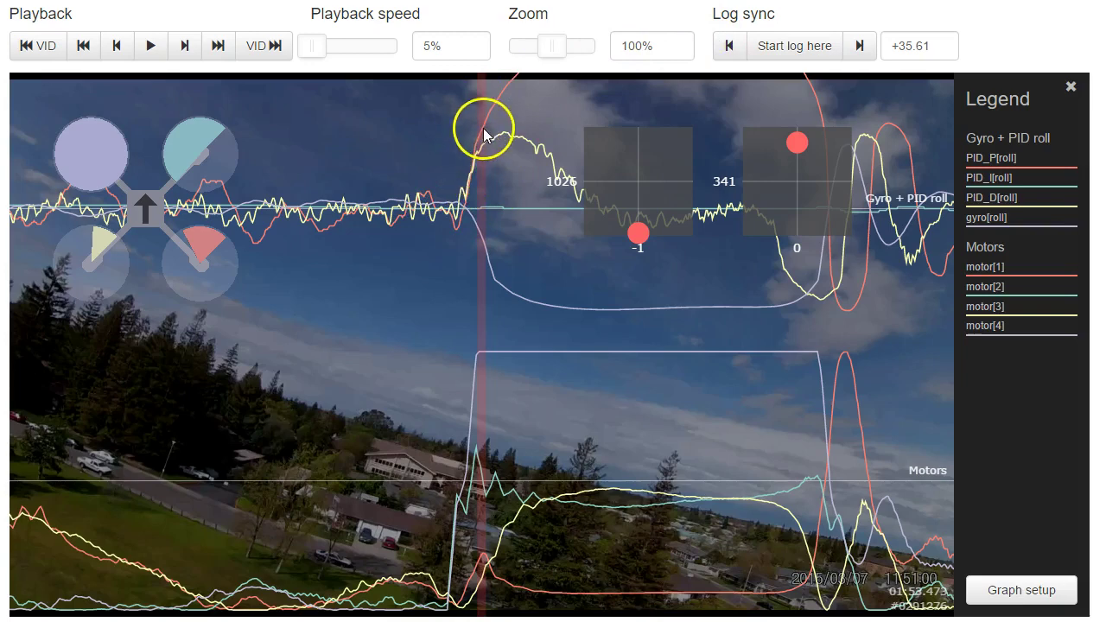
drag(710, 473, 640, 478)
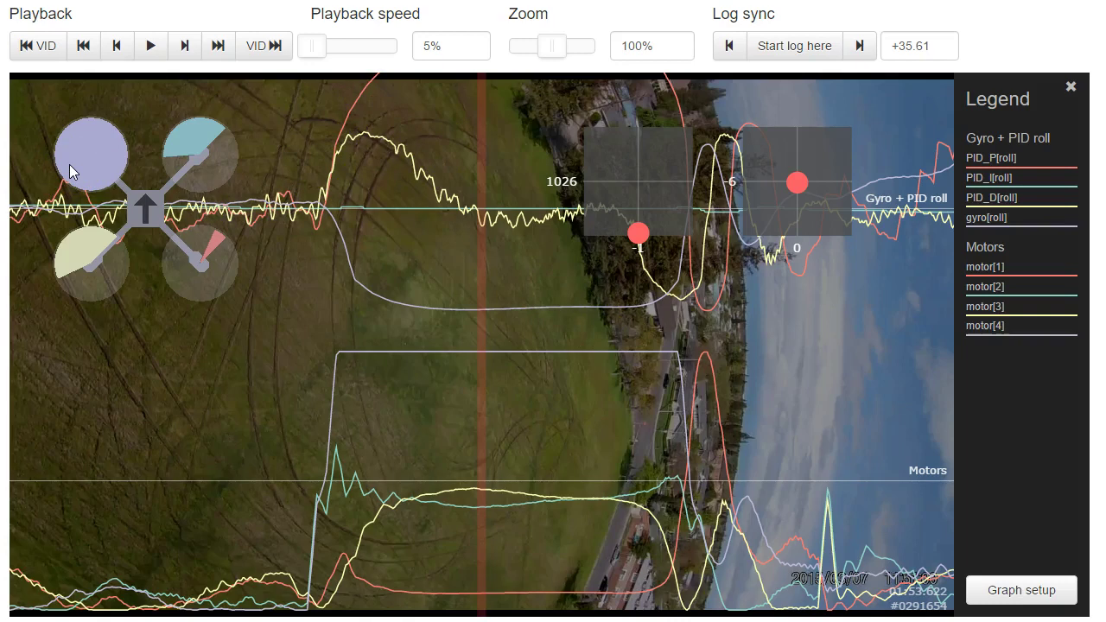
drag(847, 323, 674, 386)
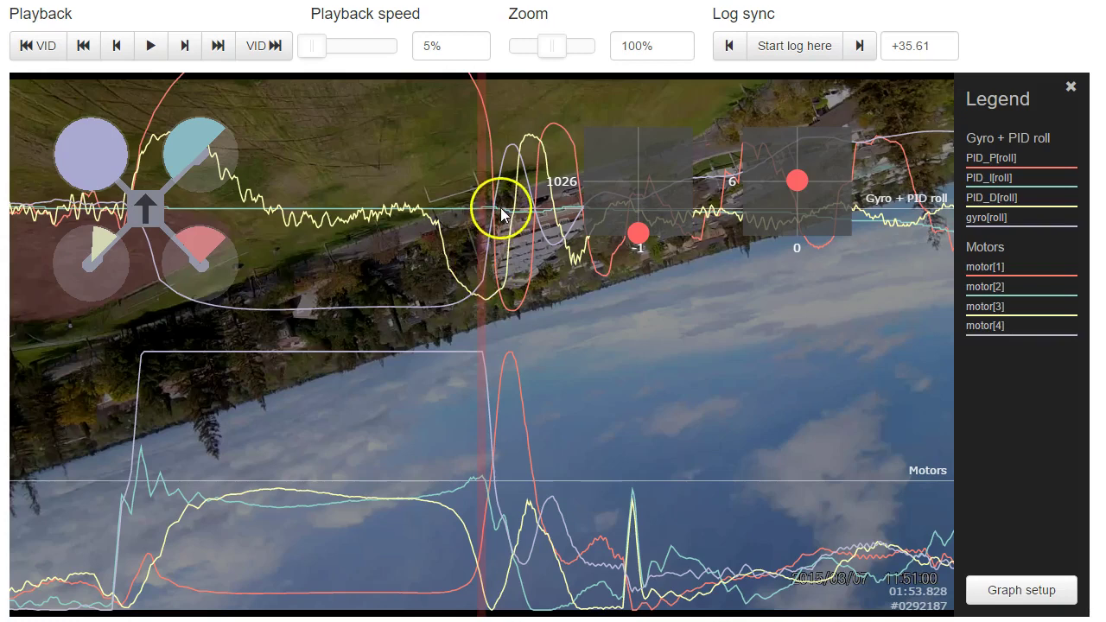
Step: Scrub back to the onset of the roll deviation and compare the motor[2] and motor[4] rise around 01:53.438 to 01:53.453
drag(527, 498, 683, 529)
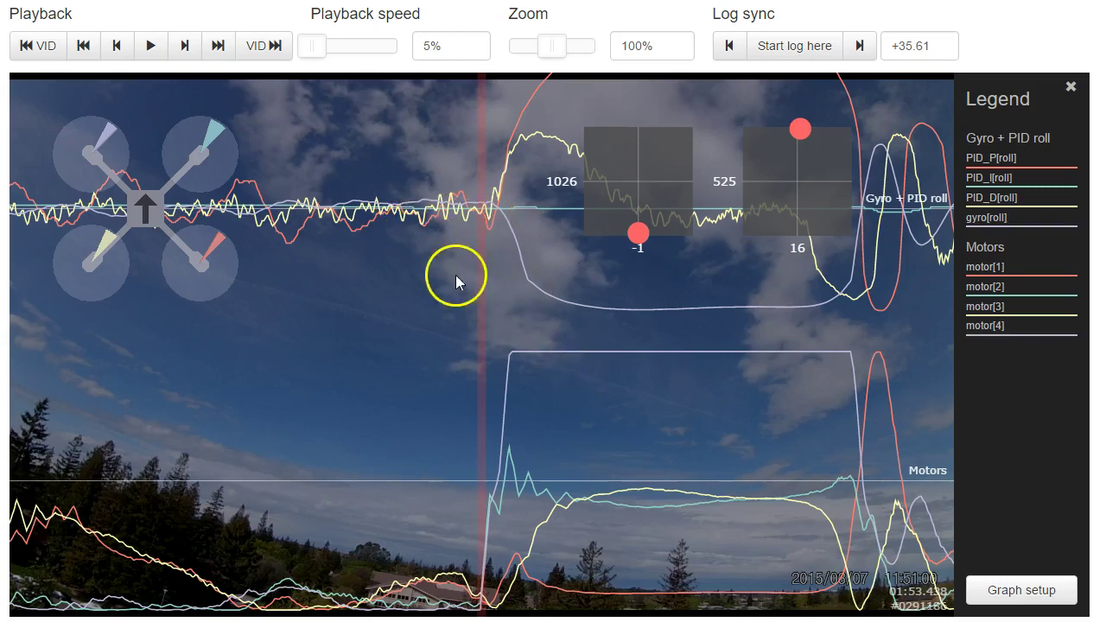
click(625, 453)
click(625, 454)
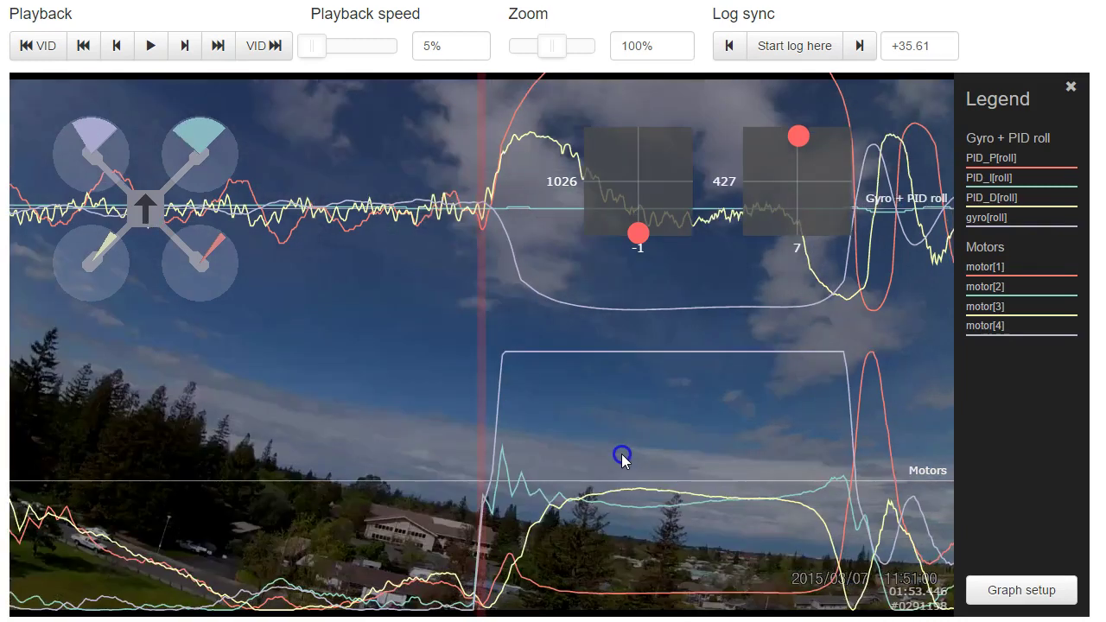
click(621, 455)
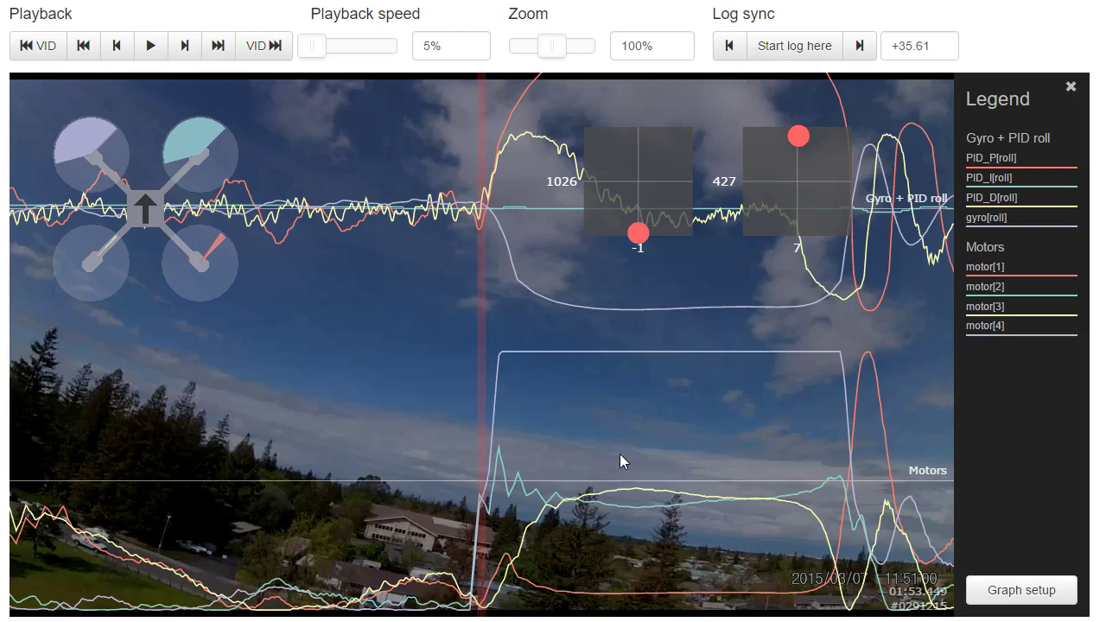
drag(556, 494, 554, 493)
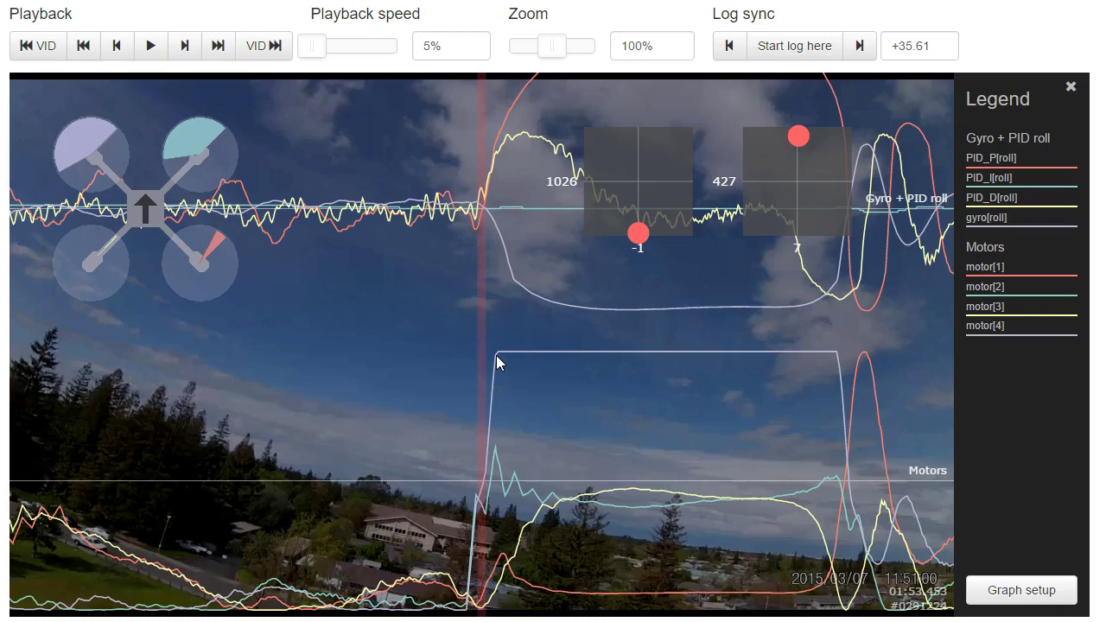
drag(526, 373, 614, 337)
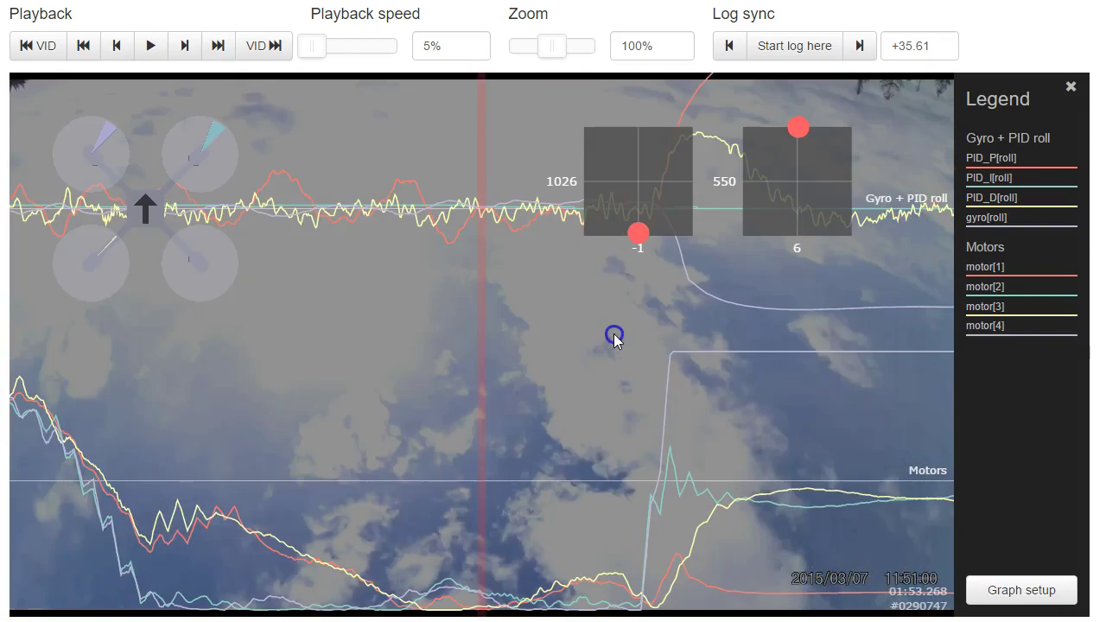
drag(760, 401, 689, 424)
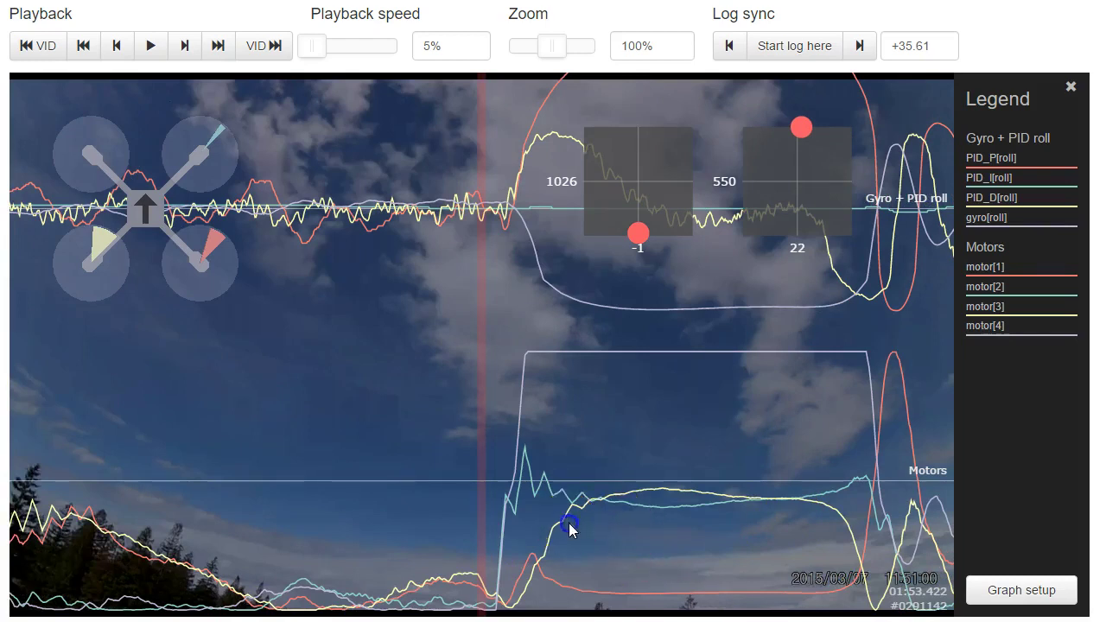
Step: Rewind to before the flip, set the playback speed to 100%, and play the log through the roll deviation
drag(570, 522, 854, 510)
drag(312, 48, 354, 49)
drag(112, 350, 889, 337)
click(148, 48)
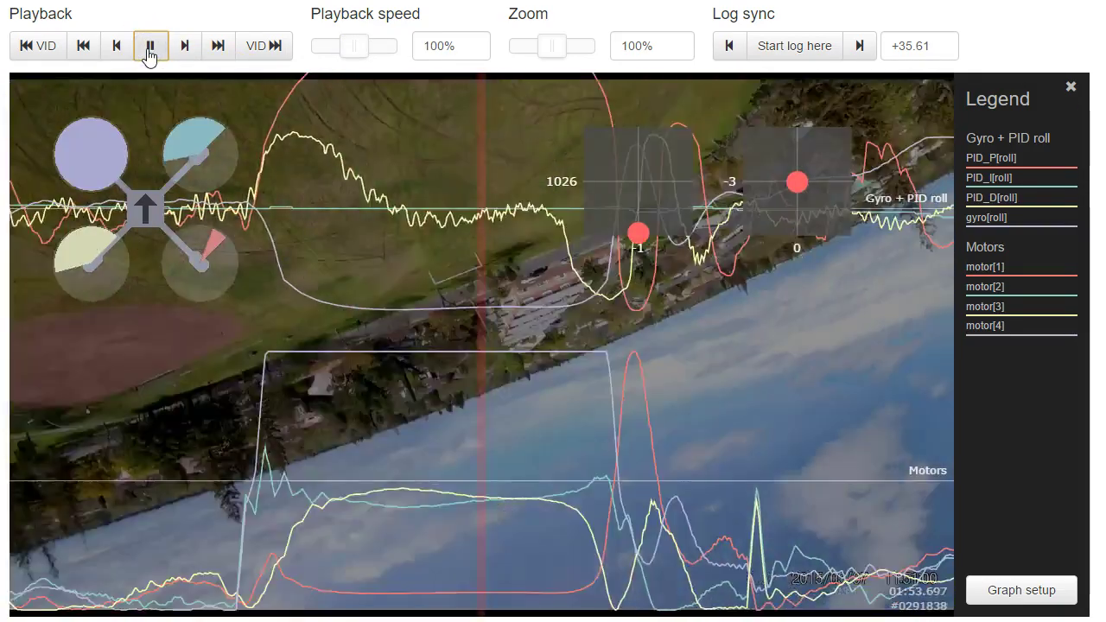
click(147, 48)
Step: Rewind to before the throttle drop and replay the whole flip, pausing near 01:54.477
drag(248, 449, 815, 493)
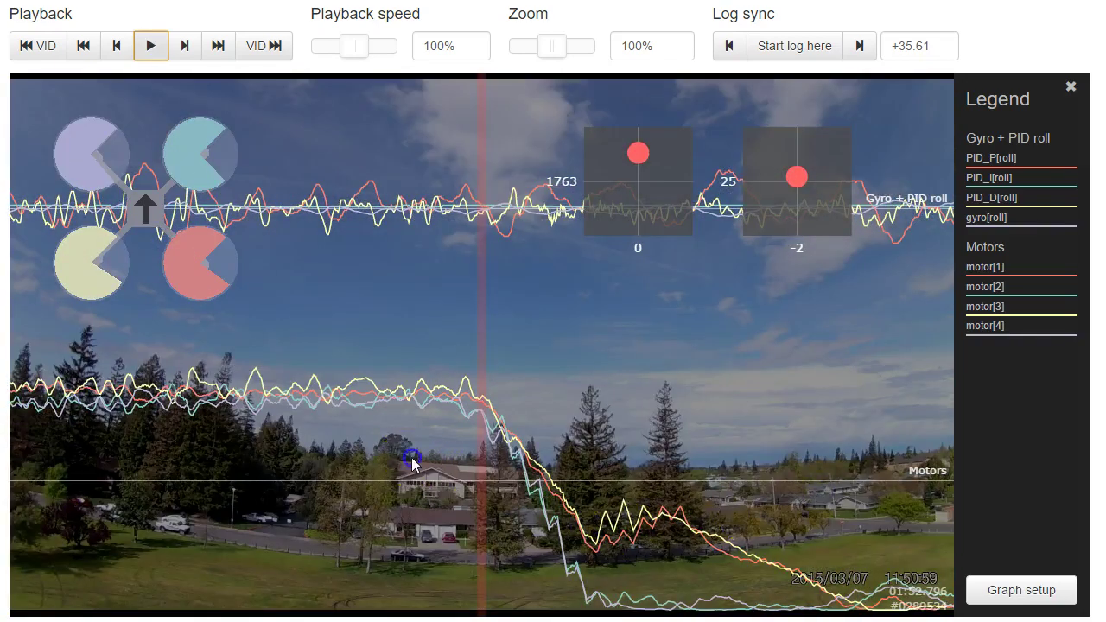
drag(413, 453, 1098, 432)
click(152, 47)
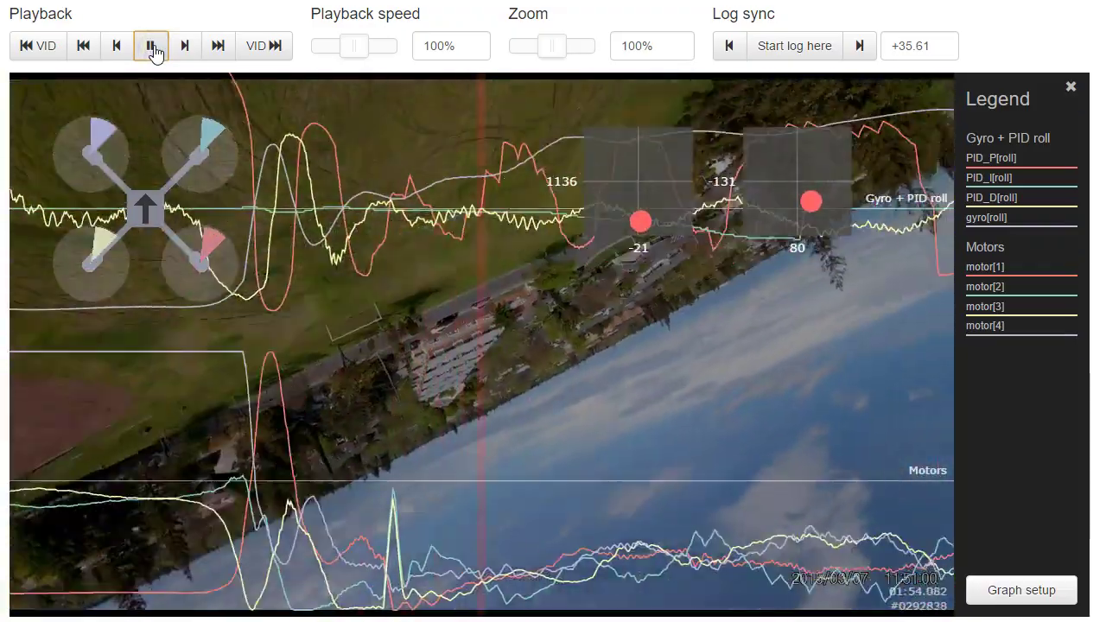
click(152, 47)
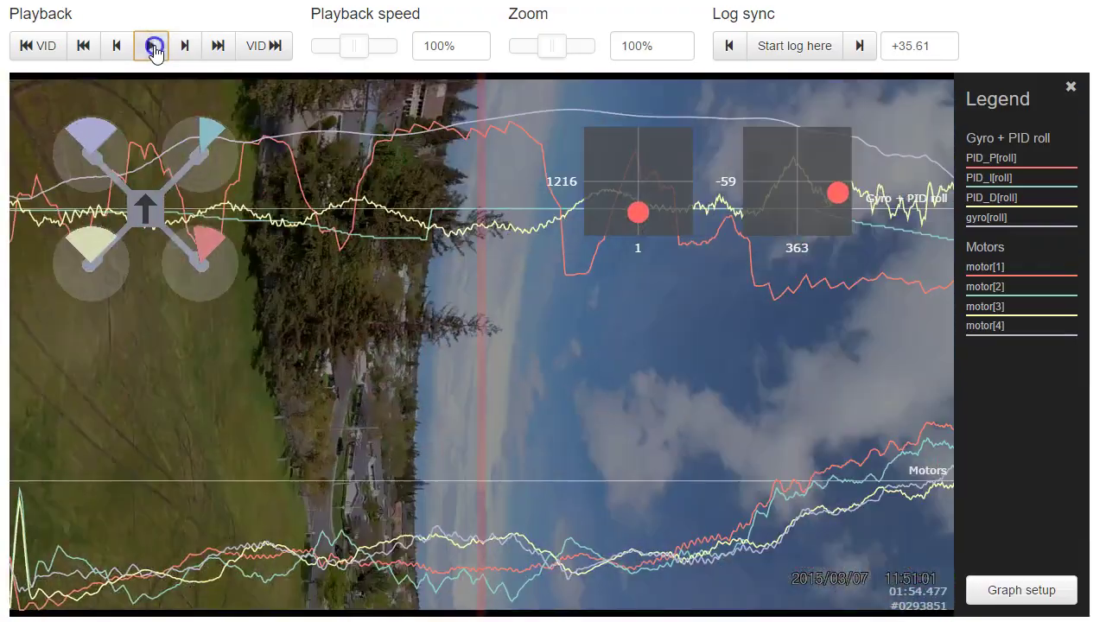
Step: Replay the flip twice more from before the throttle drop, pausing after the unwanted roll each time
click(707, 437)
drag(707, 437, 919, 424)
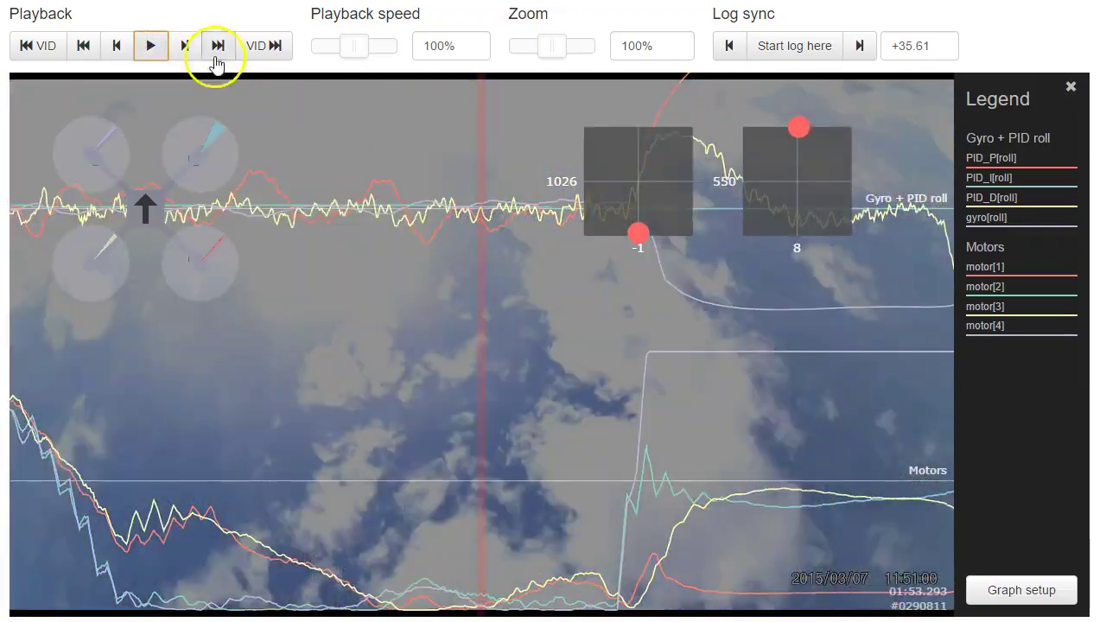
click(152, 47)
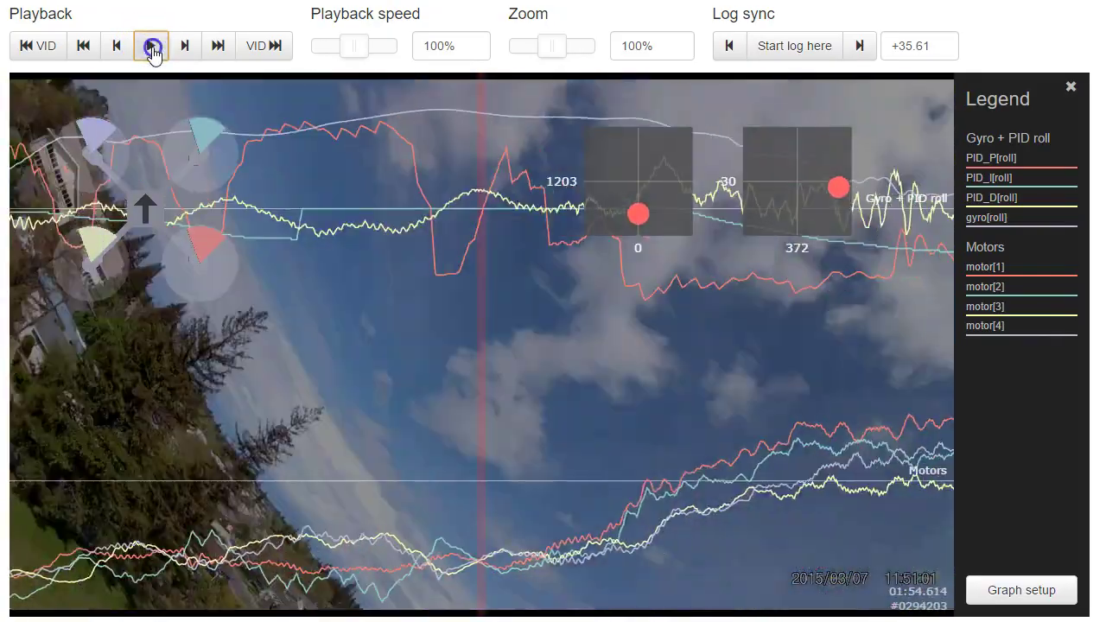
click(152, 47)
drag(458, 507, 899, 446)
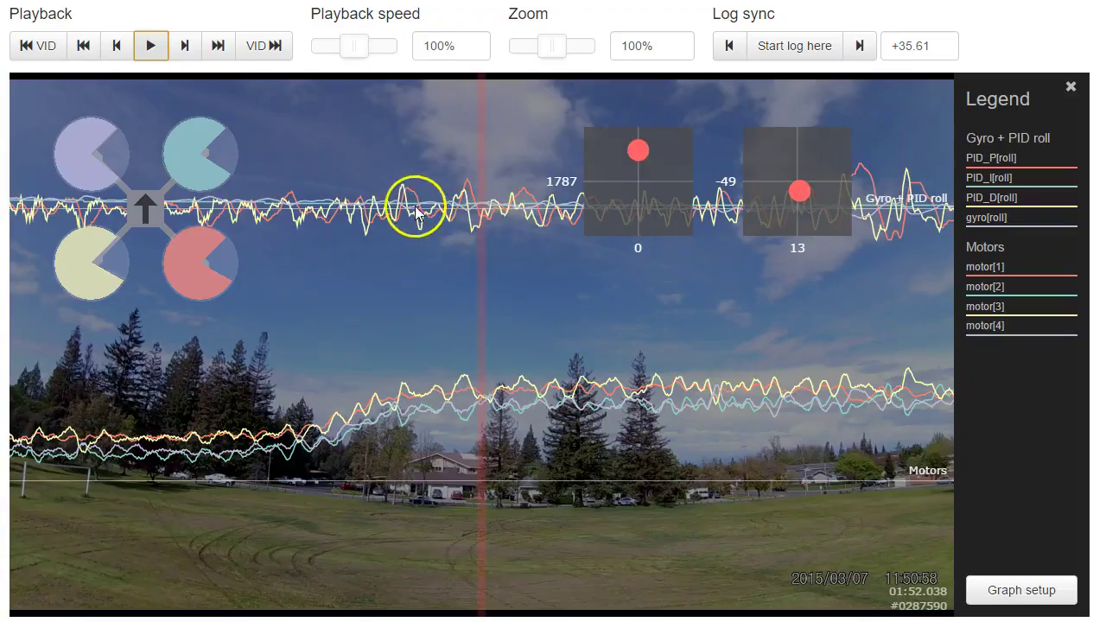
click(153, 52)
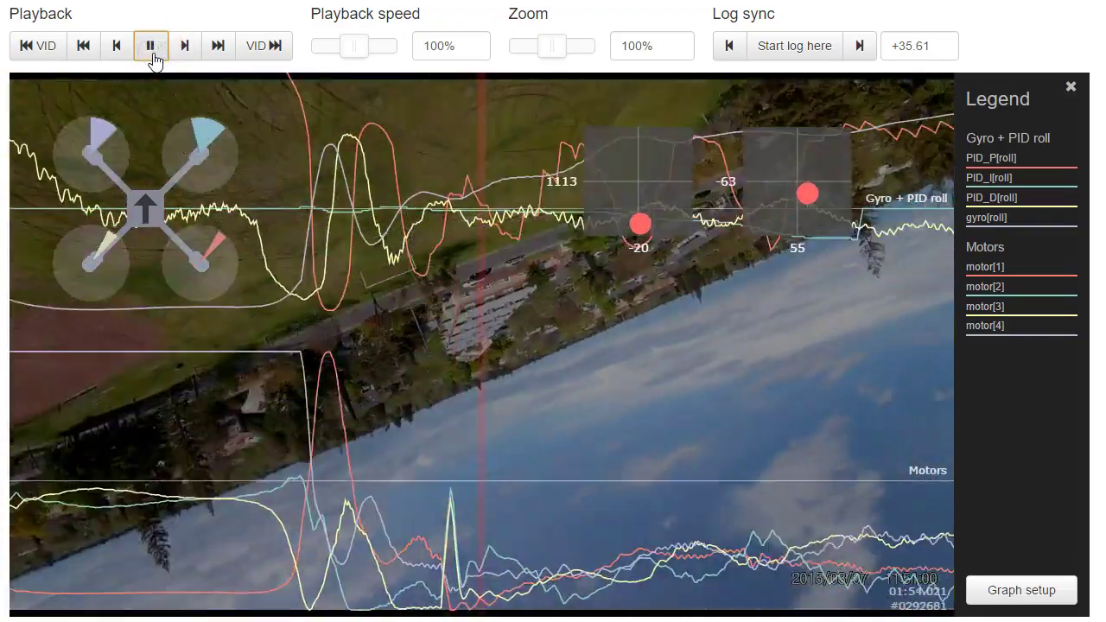
click(151, 47)
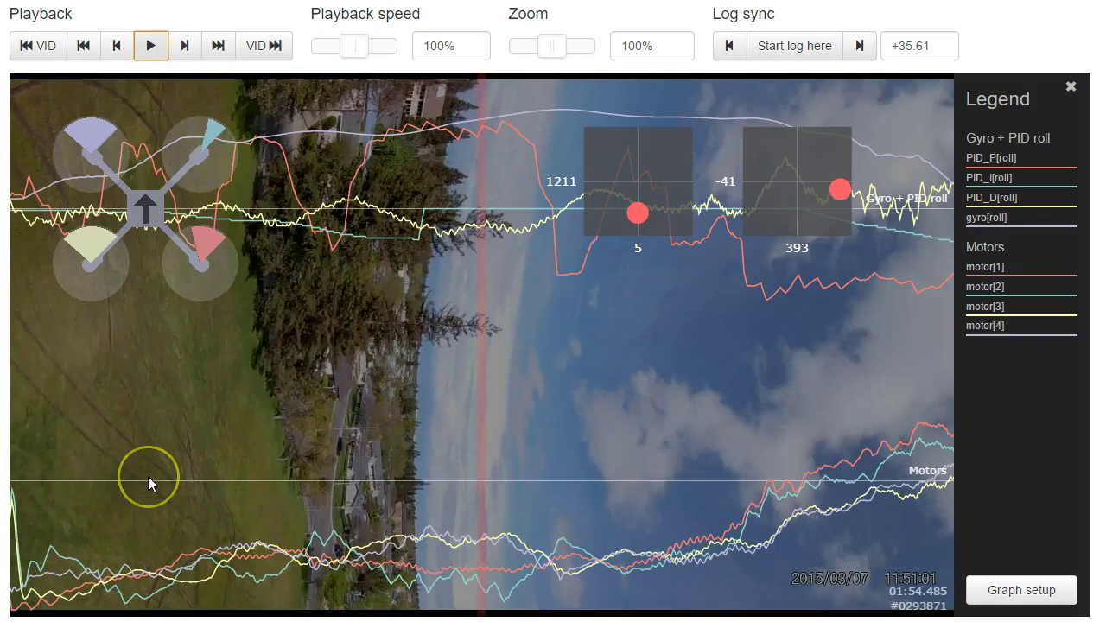
Step: Scrub back to the roll deviation and examine the motor traces during the motor[4] saturation, near 01:53.524
drag(148, 476, 557, 468)
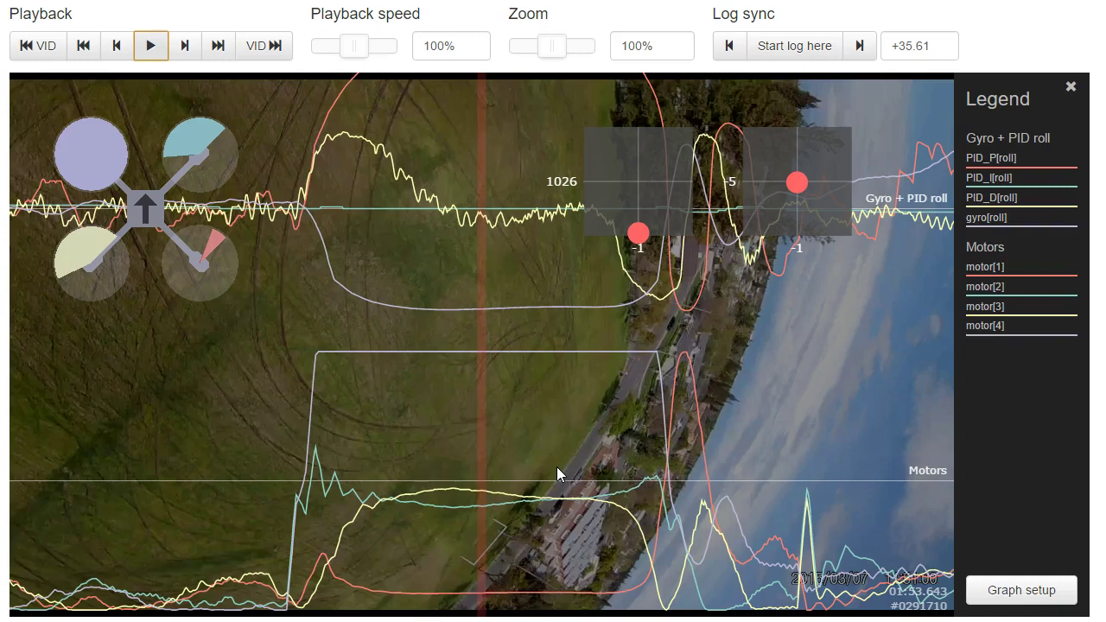
drag(516, 471, 469, 476)
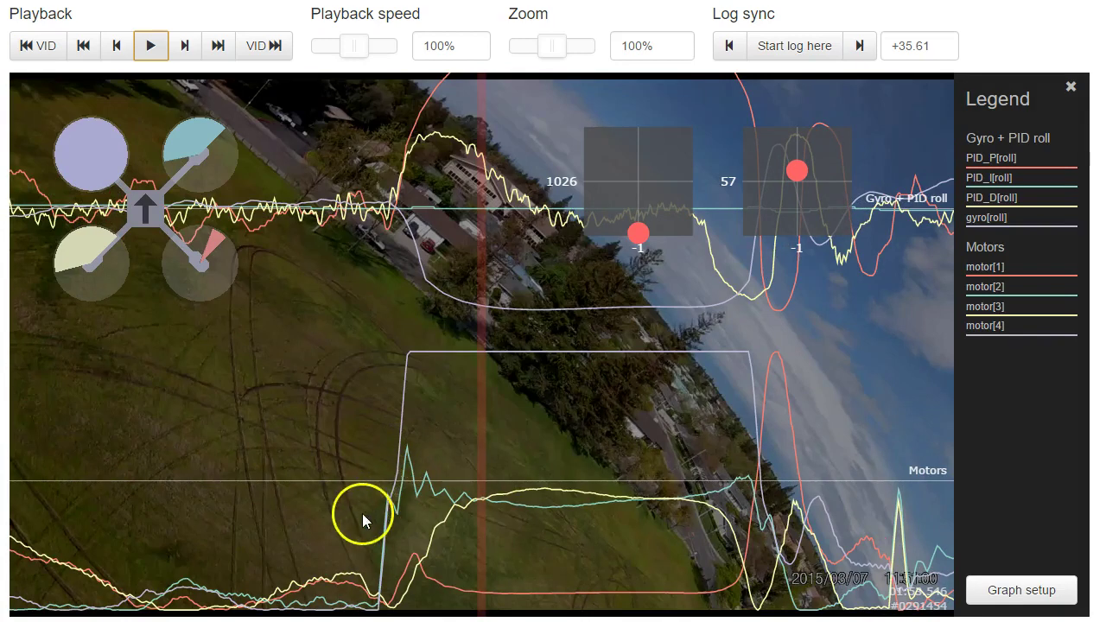
drag(366, 513, 376, 511)
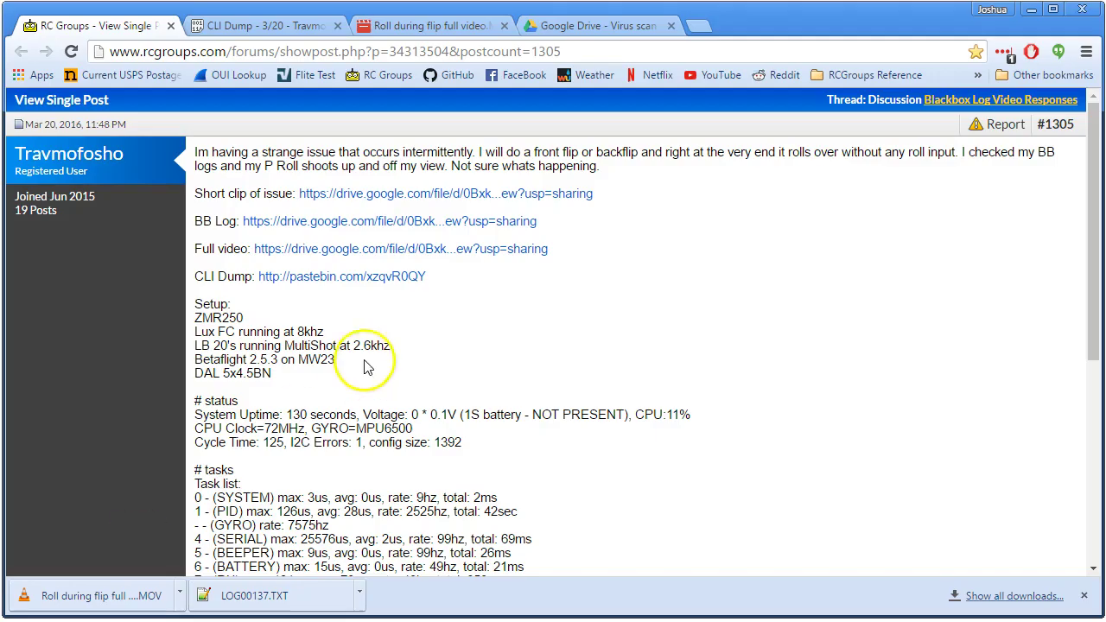
Step: Switch to the CLI dump on Pastebin in the browser and search it for "min_throttle"
click(275, 19)
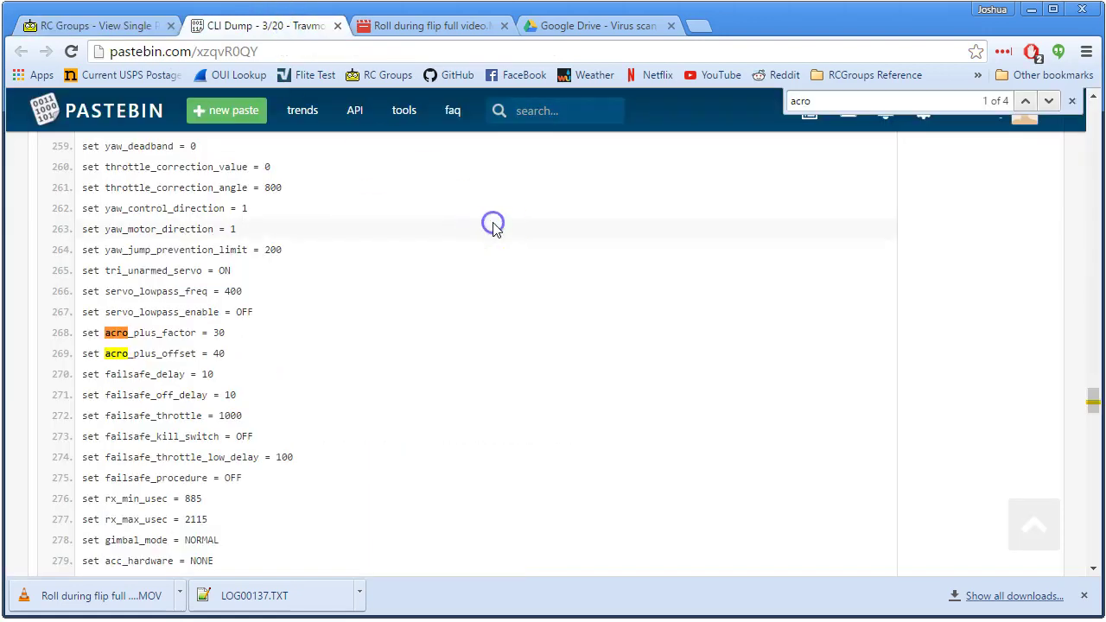
key(ctrl+f)
text(min_throttle)
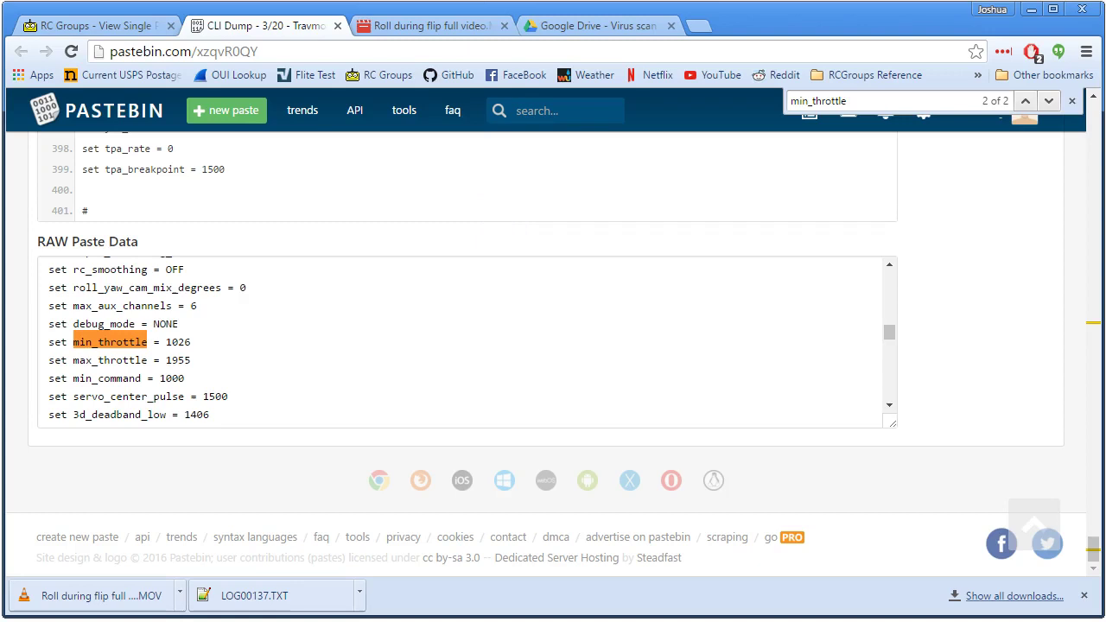
Step: Return to the RC Groups post and highlight the setup line about the LB 20's running MultiShot
click(110, 26)
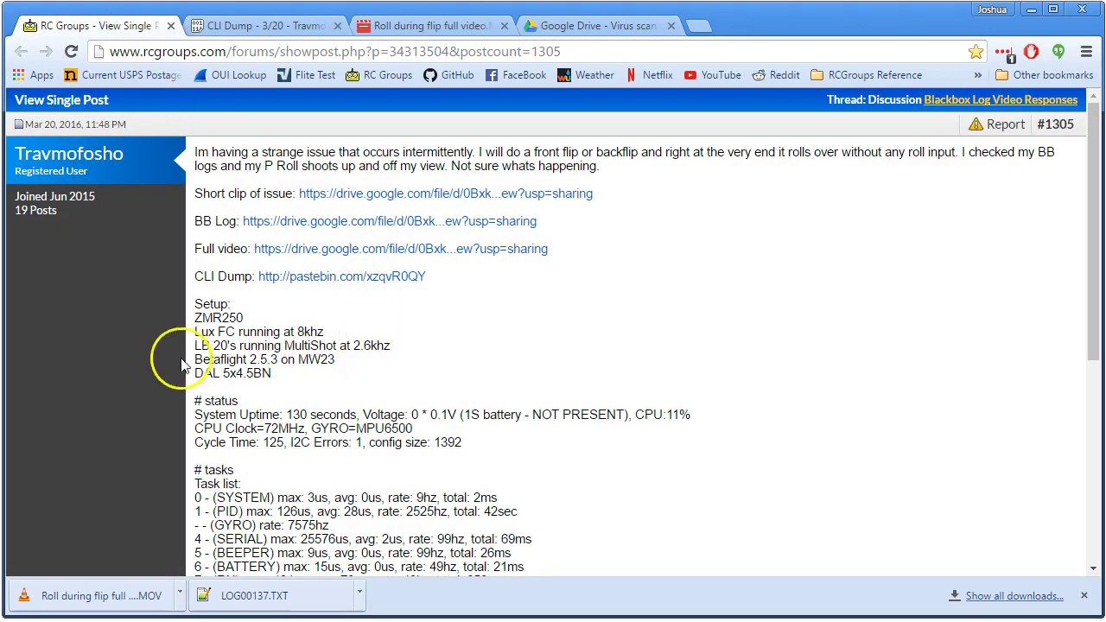
drag(194, 346, 339, 346)
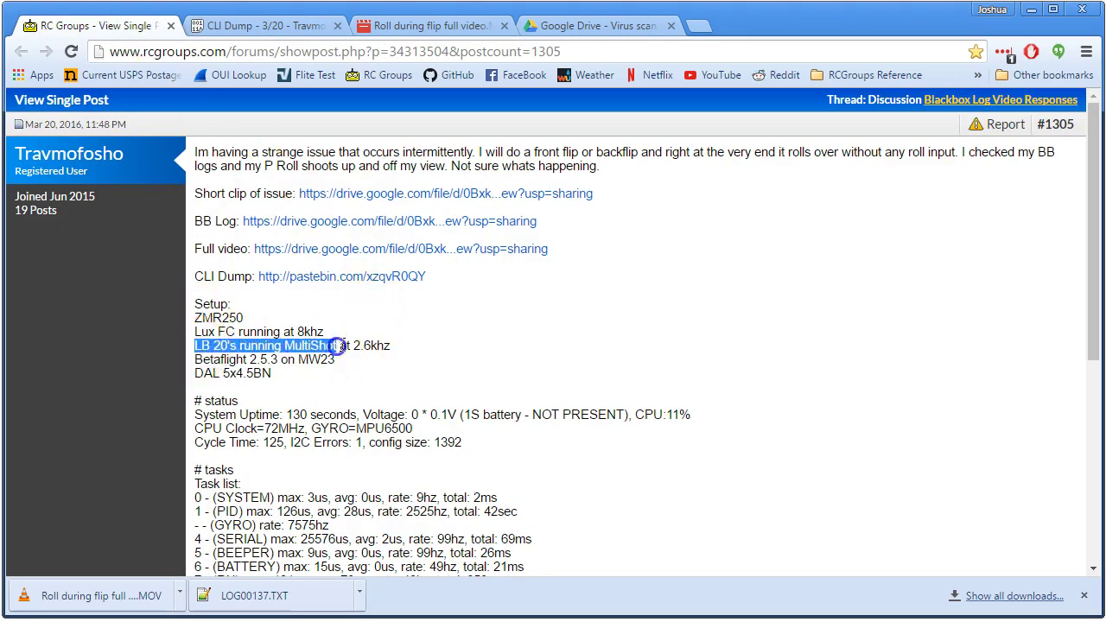
click(537, 381)
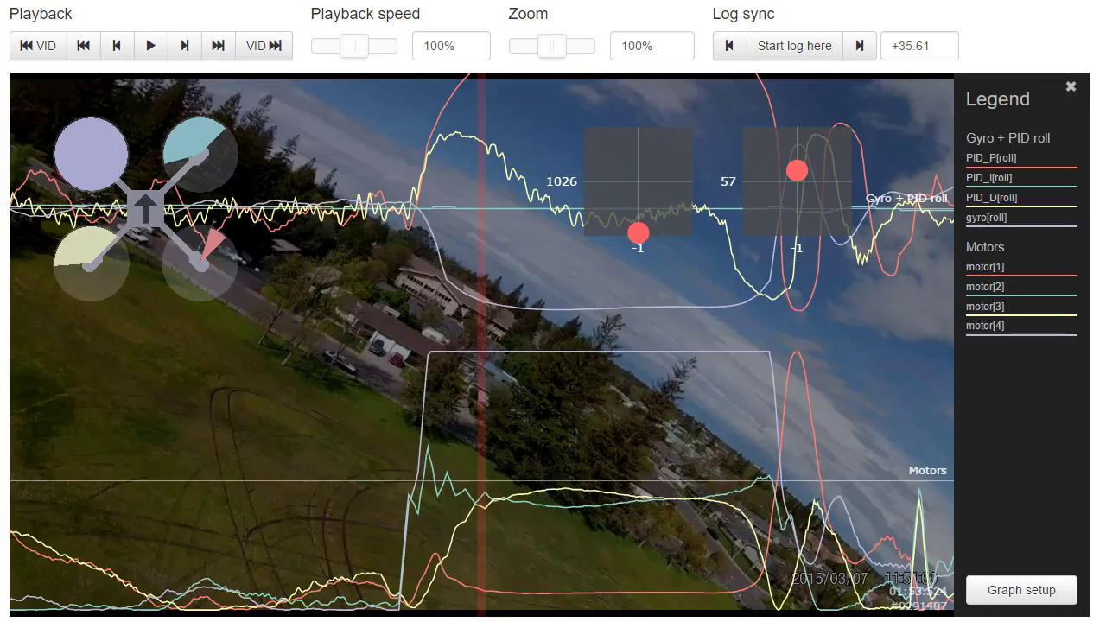
Step: Back in the blackbox log viewer, scrub across the onset of the roll deviation from 01:53.429 to 01:53.471
drag(92, 488, 135, 469)
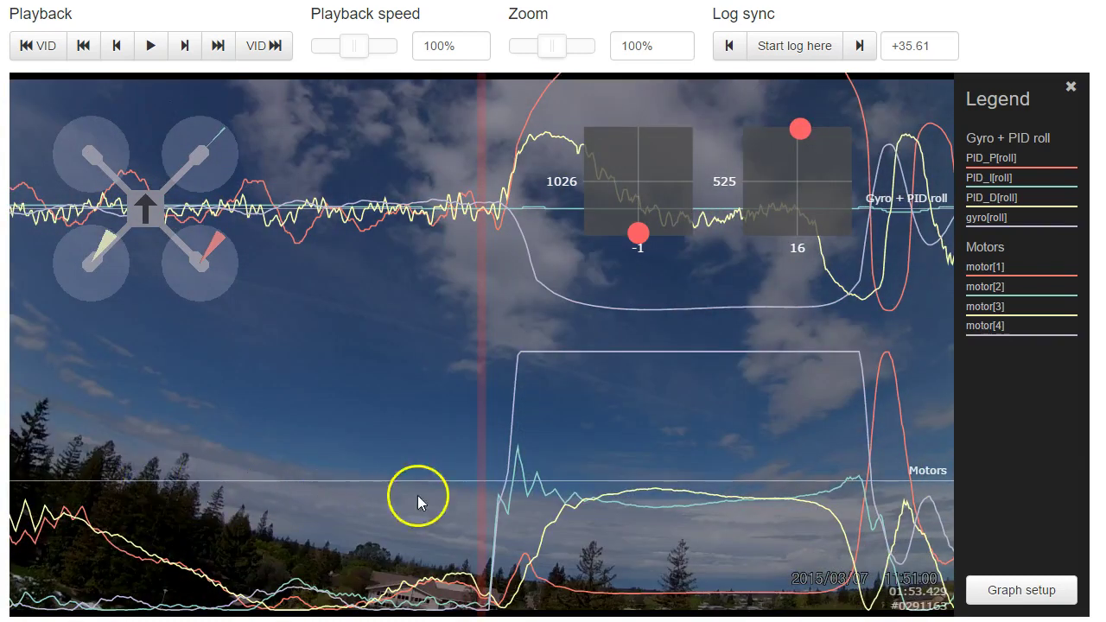
mouse_move(622, 481)
mouse_down()
mouse_move(586, 487)
mouse_move(634, 476)
mouse_move(616, 482)
mouse_move(624, 478)
mouse_up()
click(858, 62)
drag(815, 316, 792, 323)
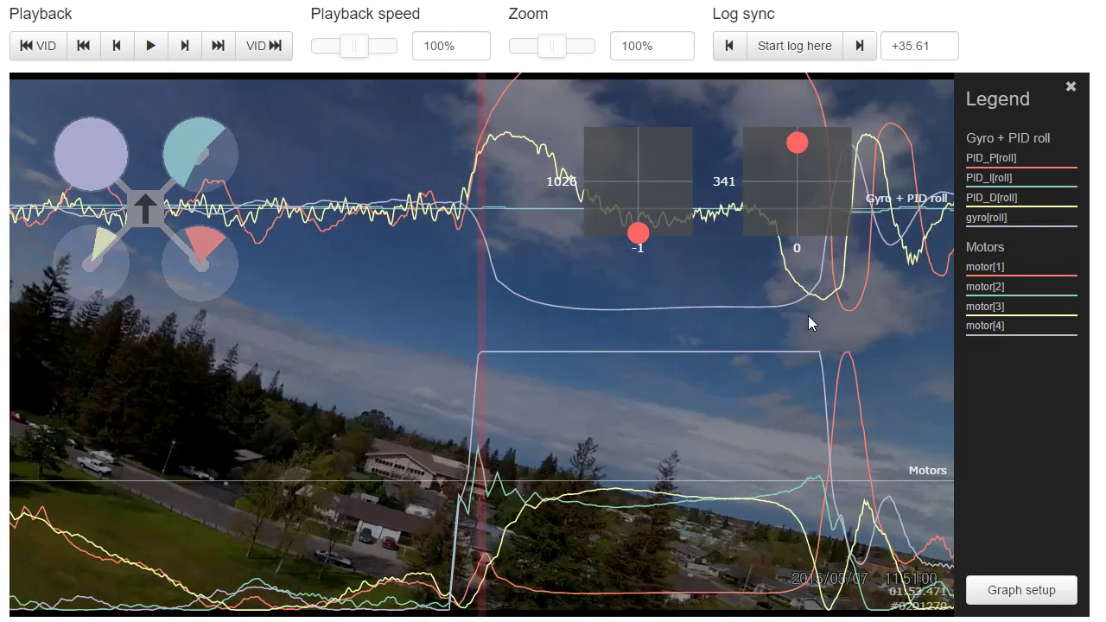
Step: Add a custom graph with the rcCommand[pitch] field below the Motors graph and save the graph setup
click(992, 591)
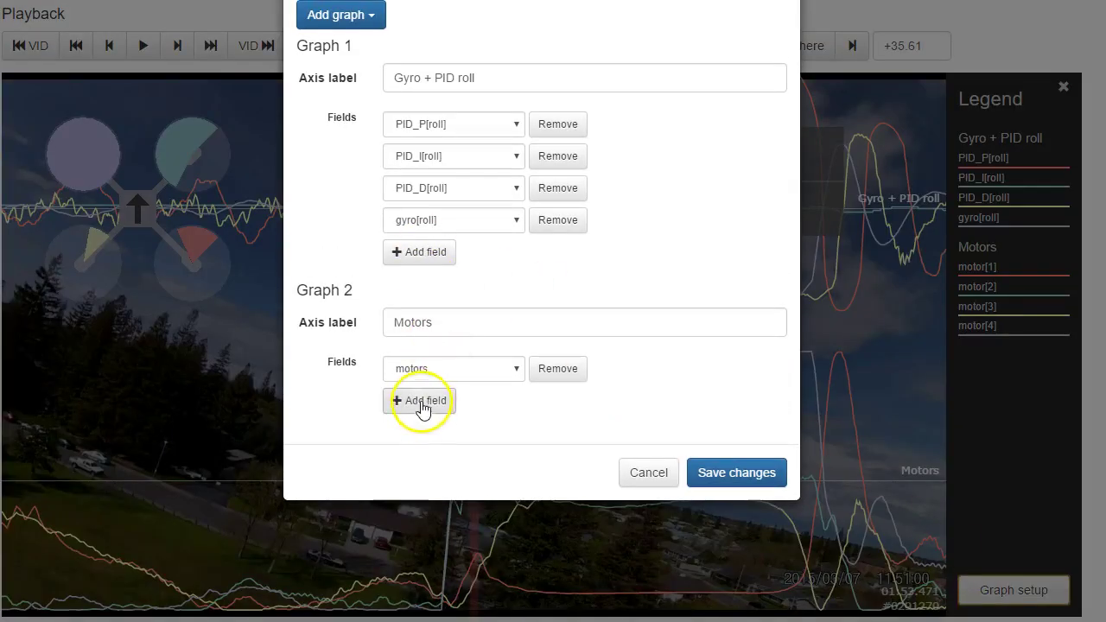
click(330, 17)
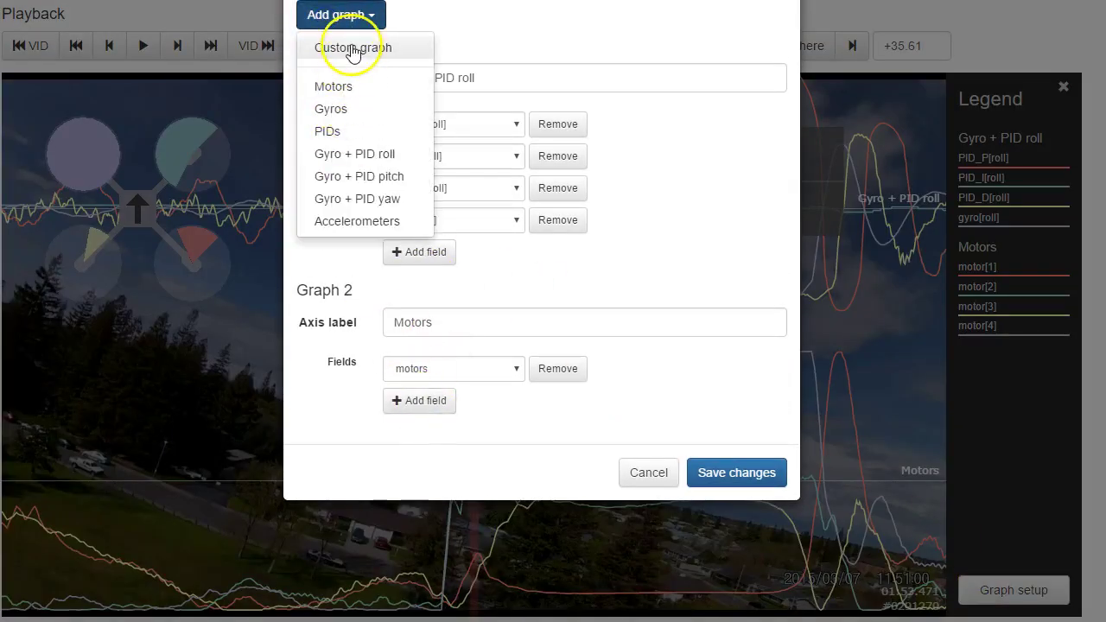
click(352, 50)
click(405, 516)
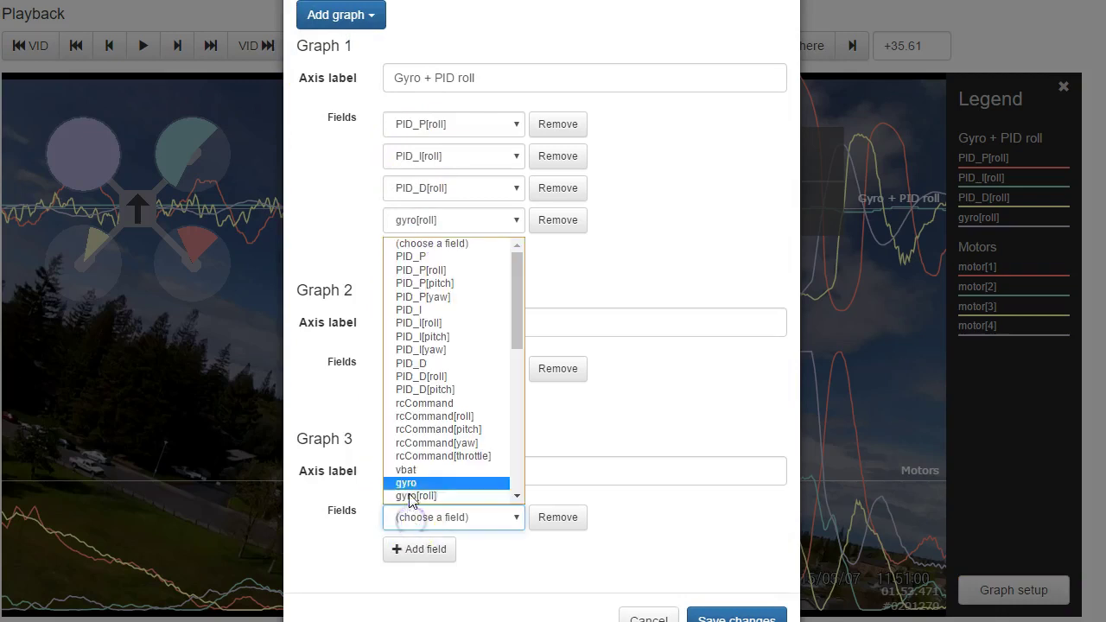
click(432, 430)
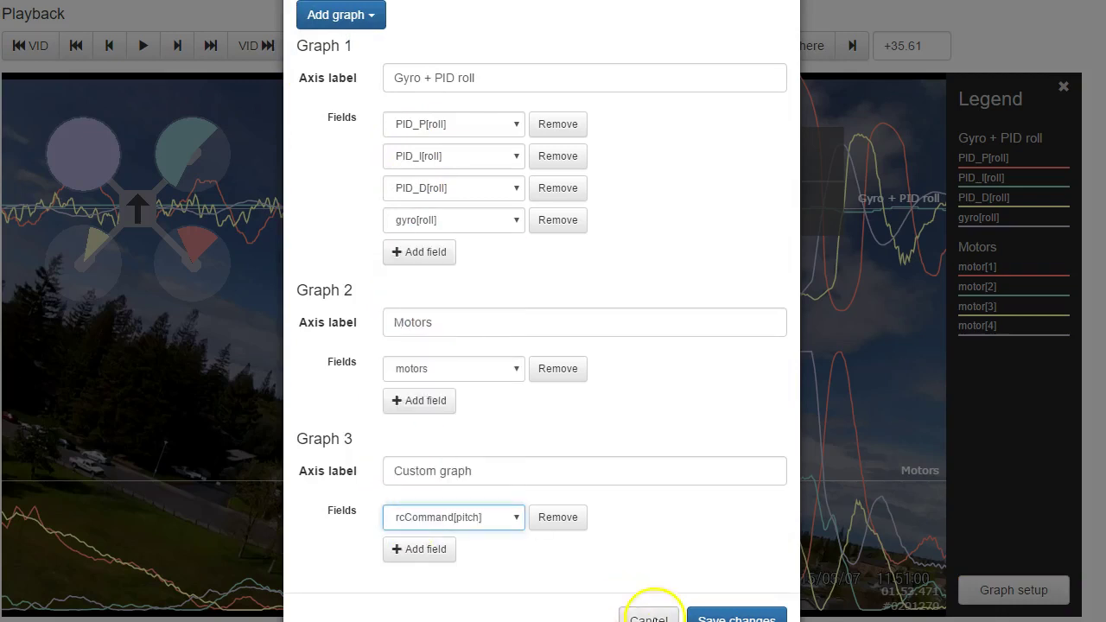
click(733, 615)
Step: Scrub across the deviation onset from 01:53.444 to 01:53.471, comparing the pitch command with the motor and roll traces
mouse_move(701, 527)
mouse_down()
mouse_move(712, 524)
mouse_move(696, 524)
mouse_up()
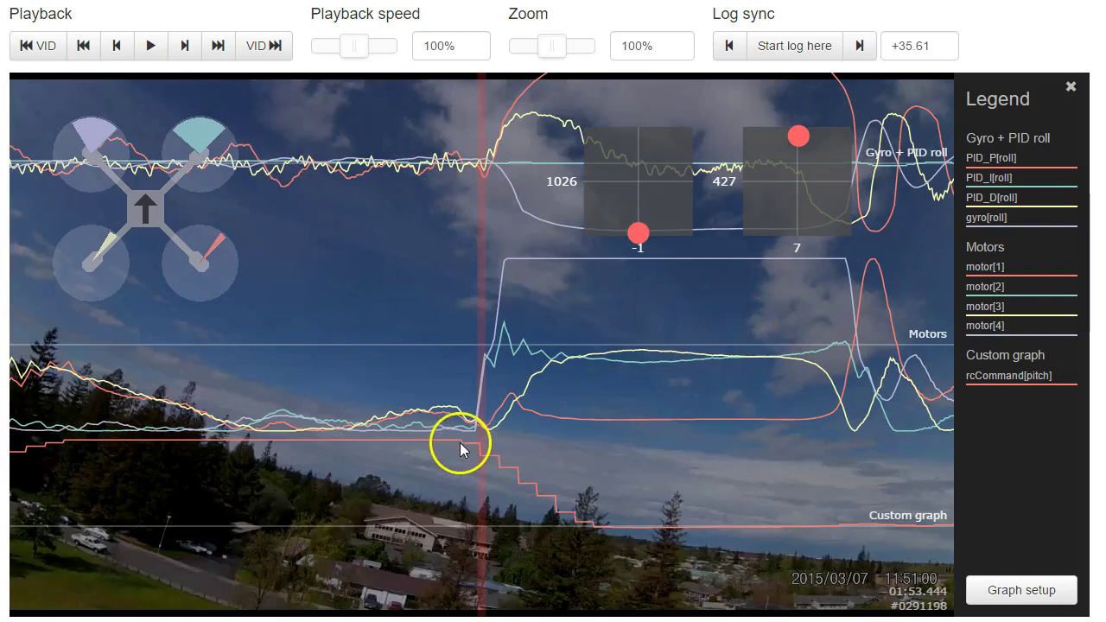
drag(515, 452, 511, 452)
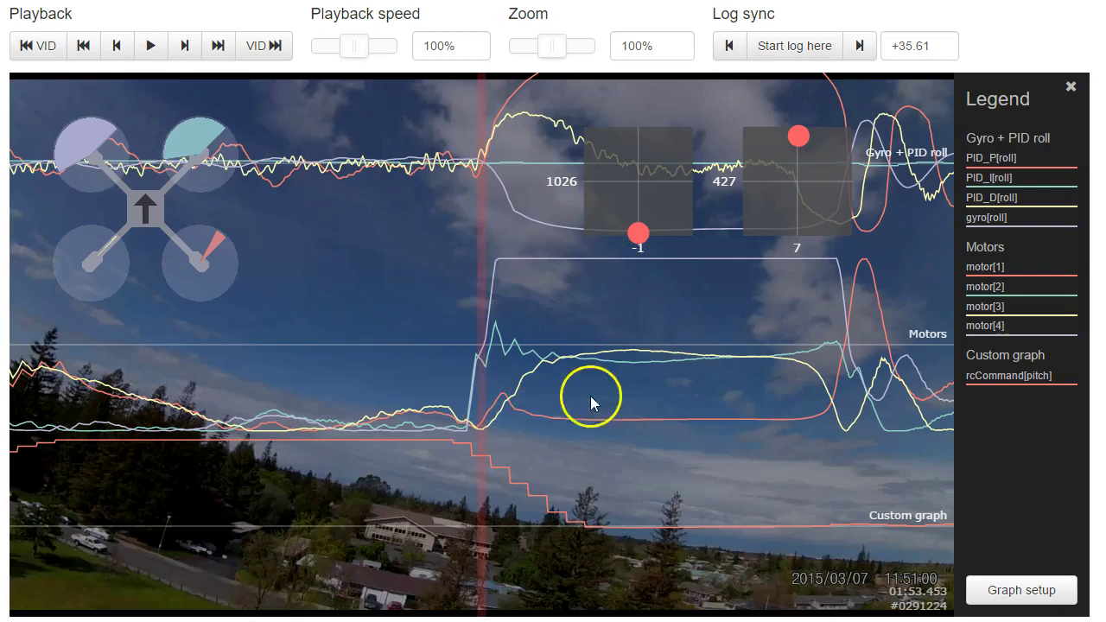
drag(636, 415, 629, 416)
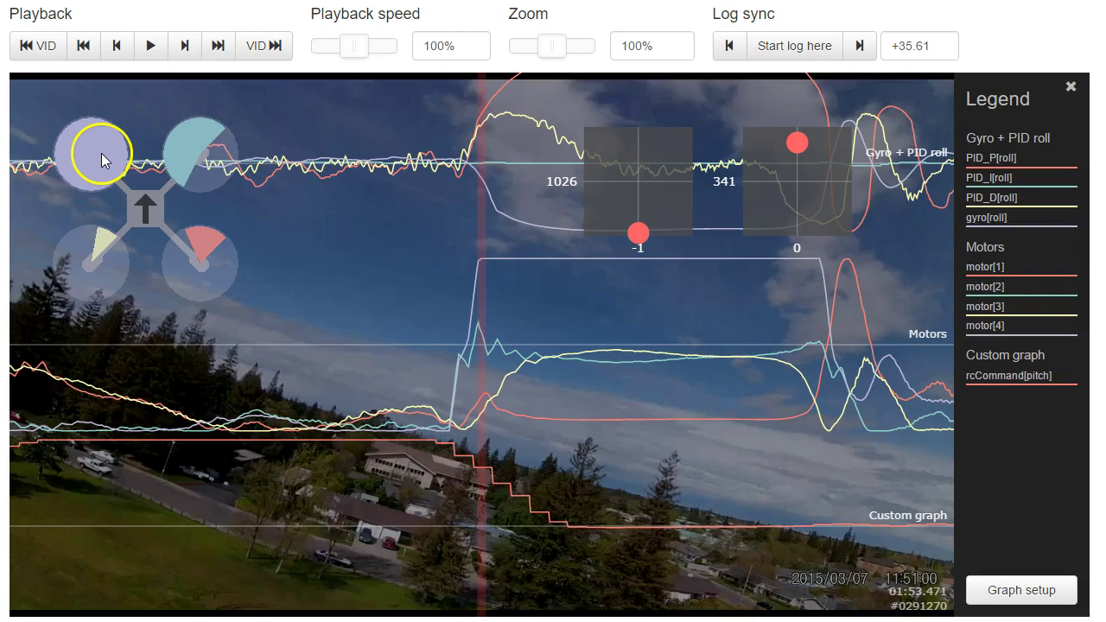
Step: Scrub back and forth between 01:53.438 and 01:53.502, comparing the motor outputs with the pitch command and roll traces
drag(507, 449, 522, 451)
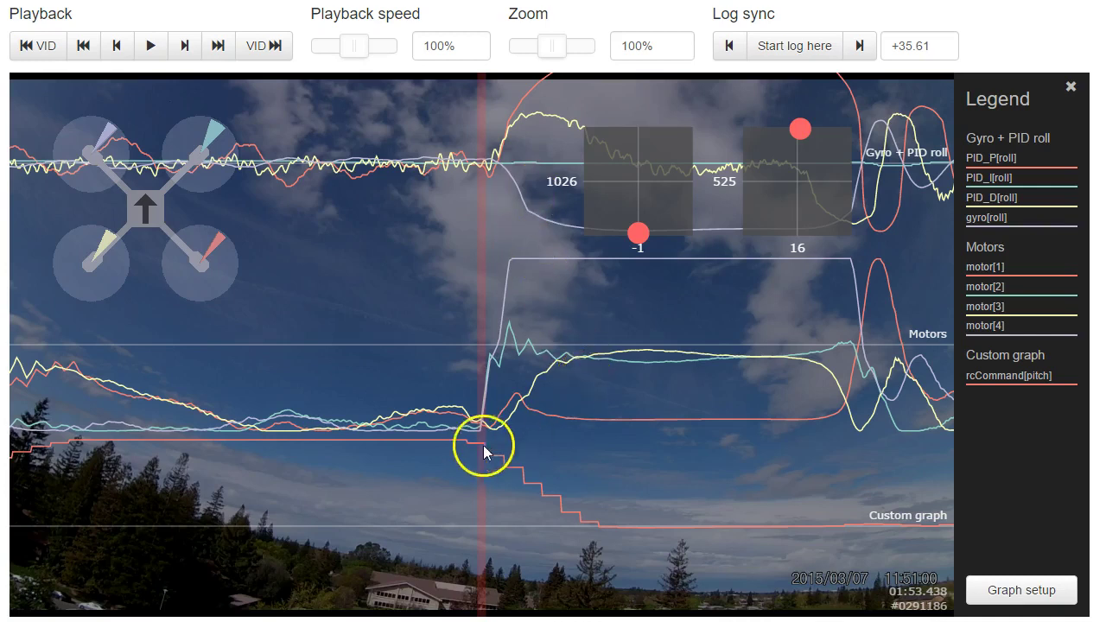
drag(476, 453, 483, 455)
drag(605, 489, 593, 487)
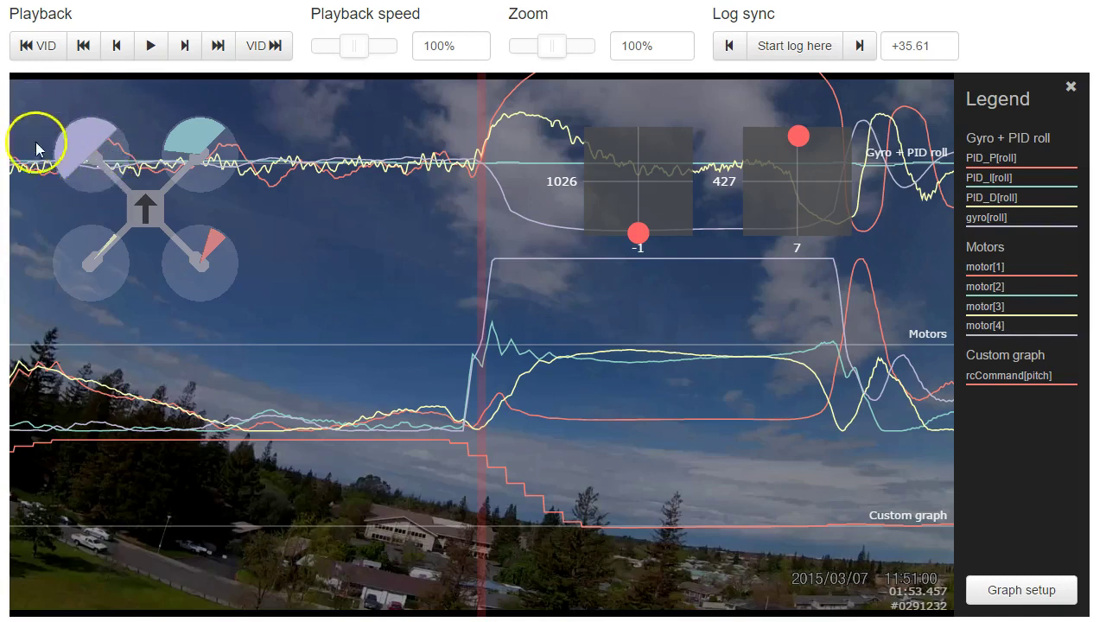
drag(457, 210, 410, 210)
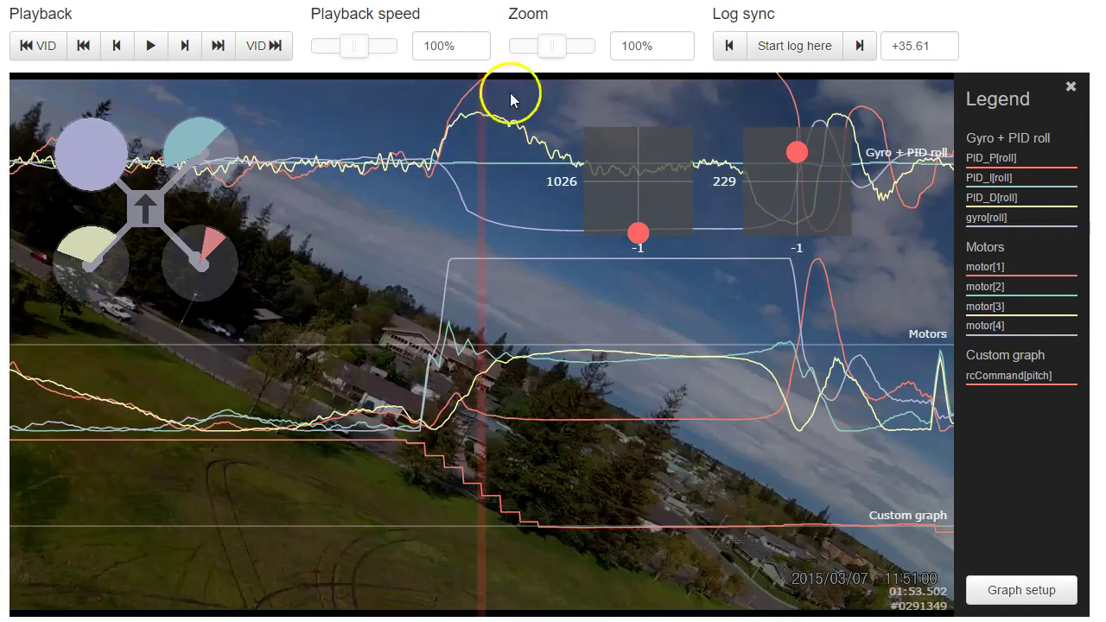
drag(297, 378, 317, 375)
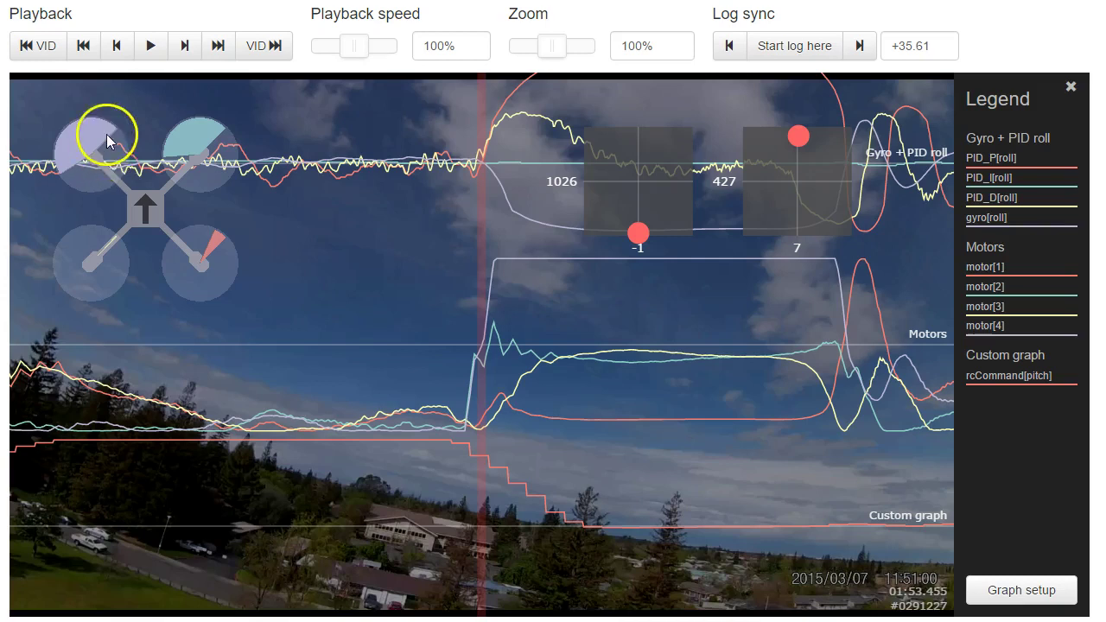
drag(595, 242, 544, 205)
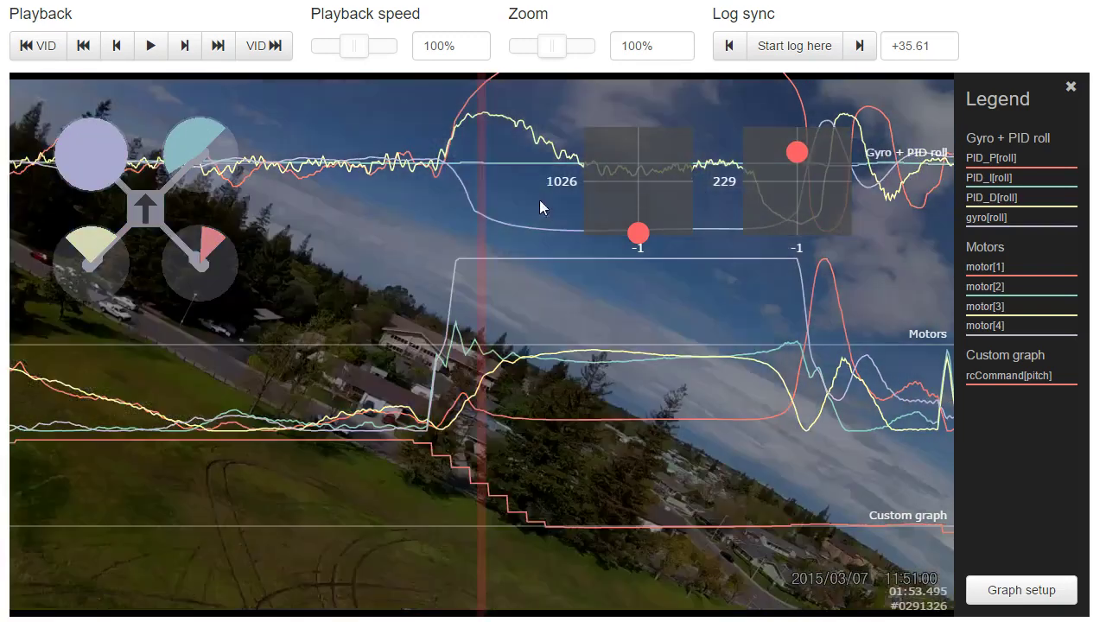
Step: Rewind to 01:53.425 and scrub forward to 01:53.447, examining how each motor responds as the pitch command starts changing
click(585, 304)
drag(585, 304, 660, 341)
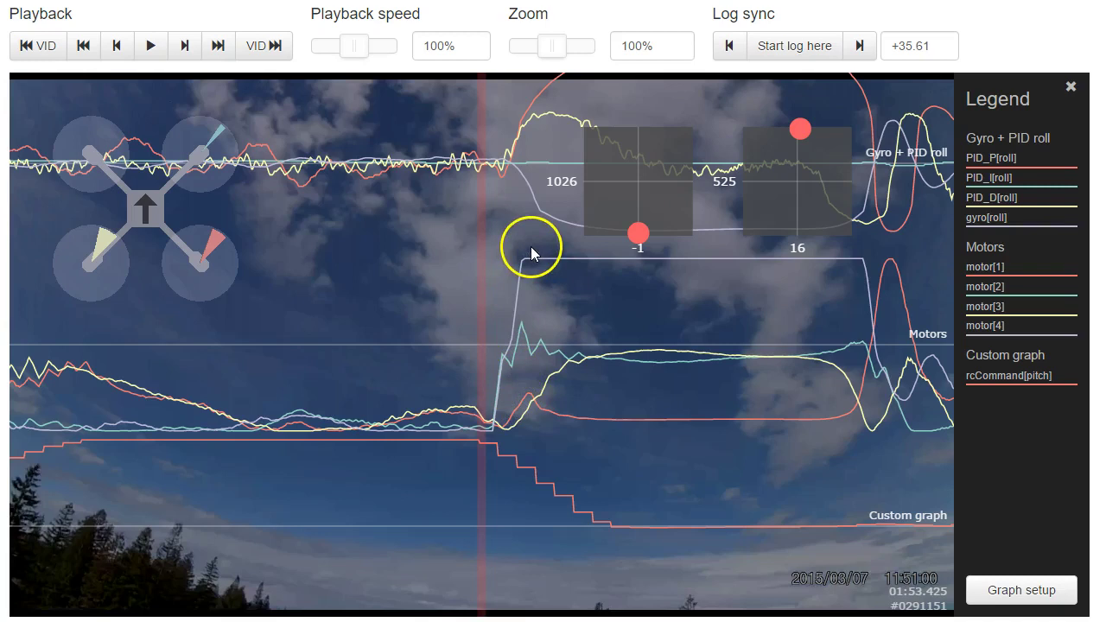
drag(632, 486, 631, 480)
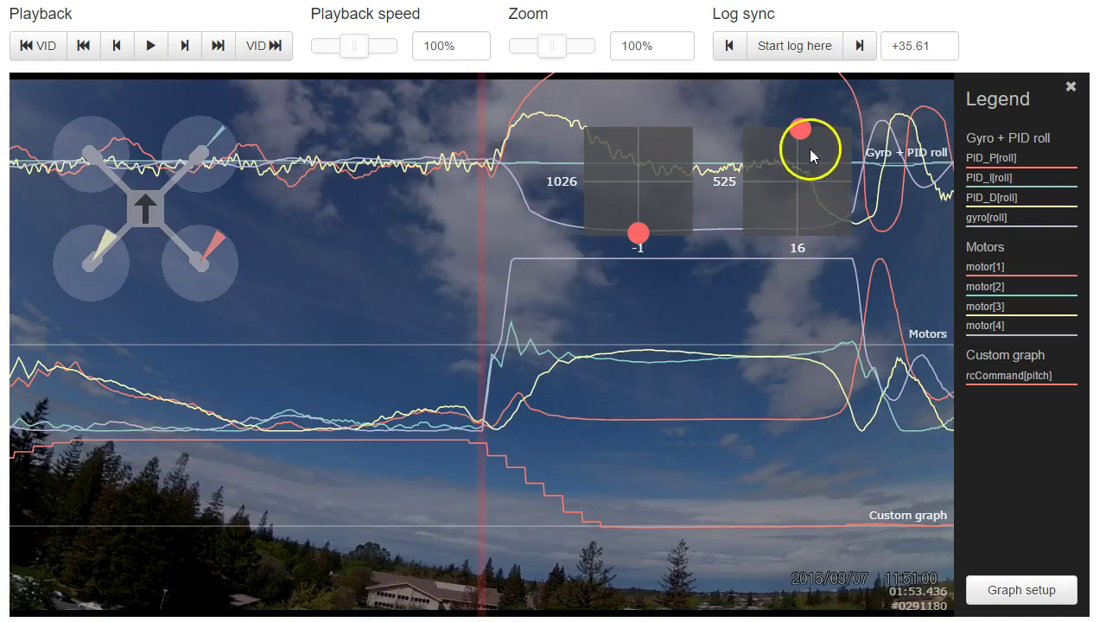
drag(553, 479, 553, 475)
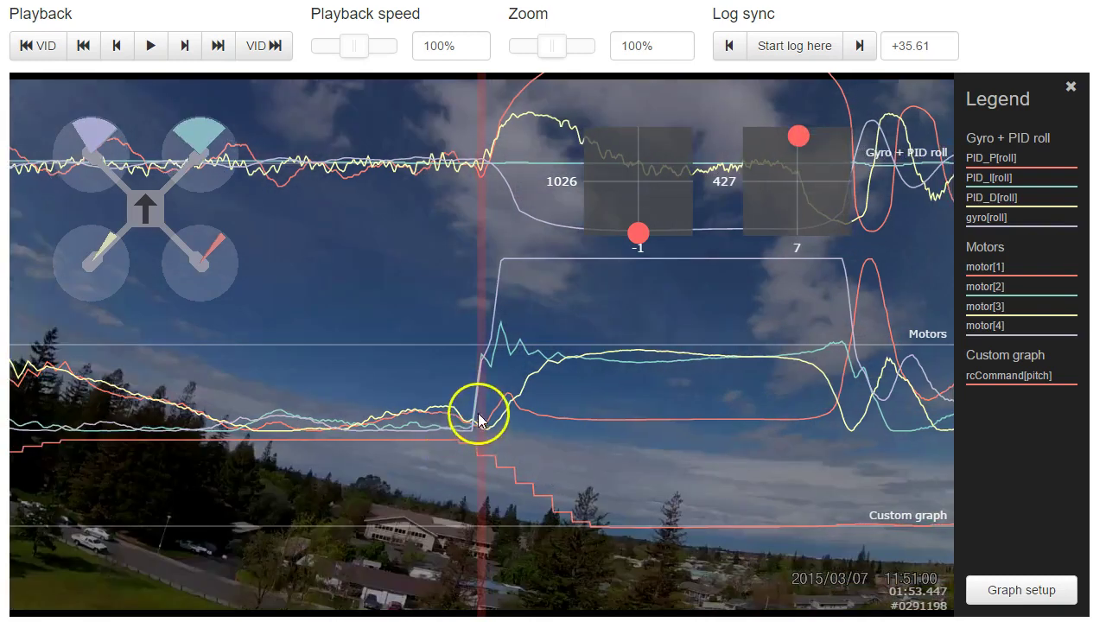
drag(772, 310, 775, 307)
click(697, 355)
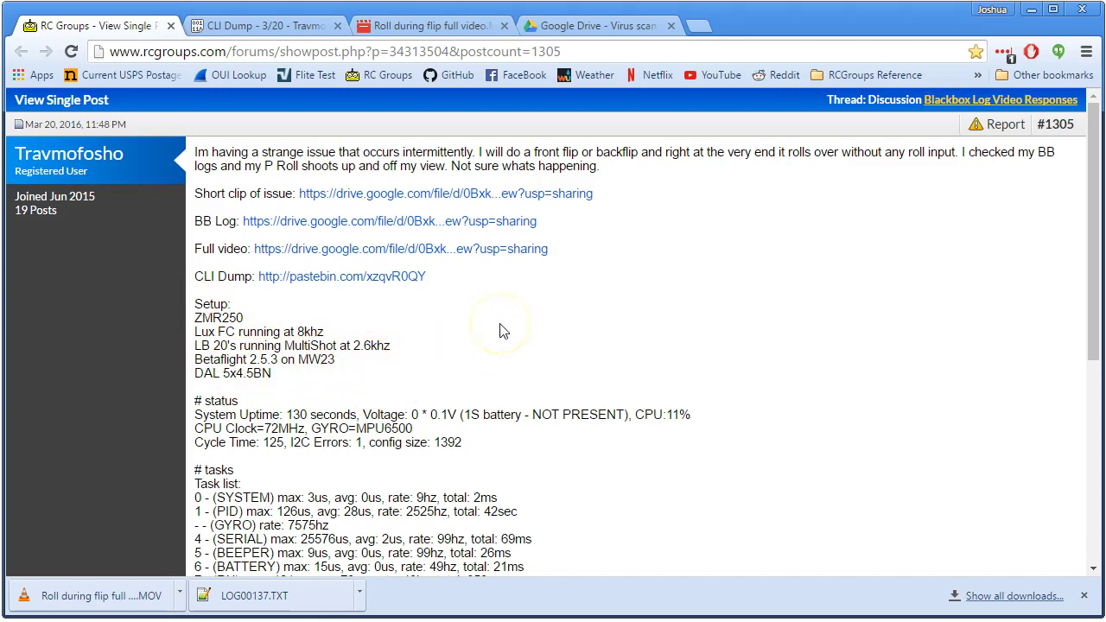
Step: Switch to the RC Groups post and review its issue description, setup, status and task list
scroll(504, 332, down, 1)
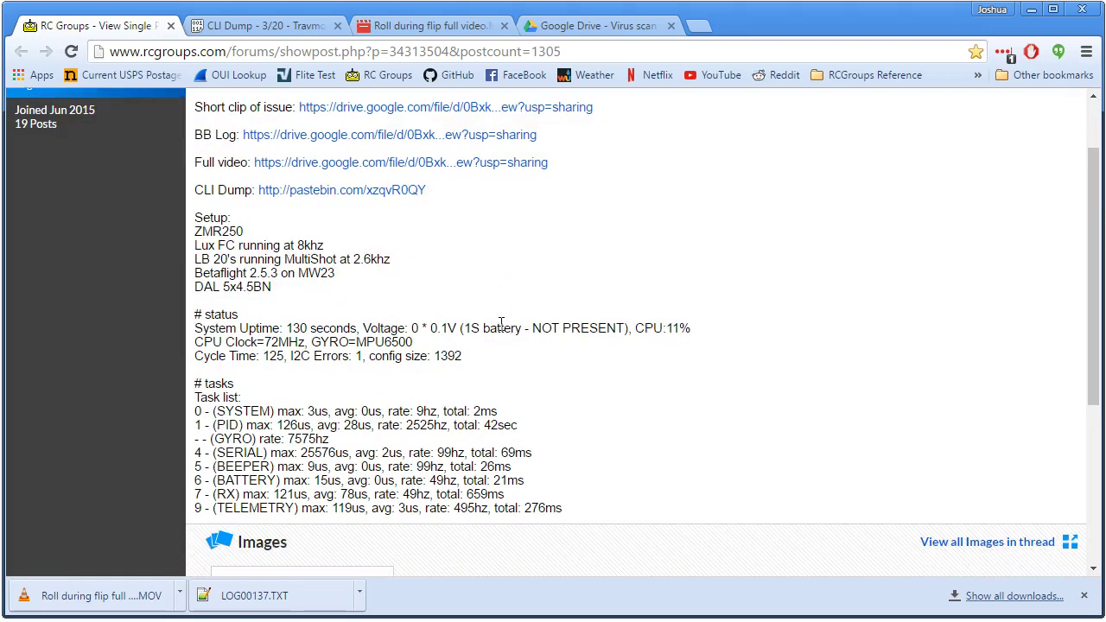
scroll(501, 326, up, 1)
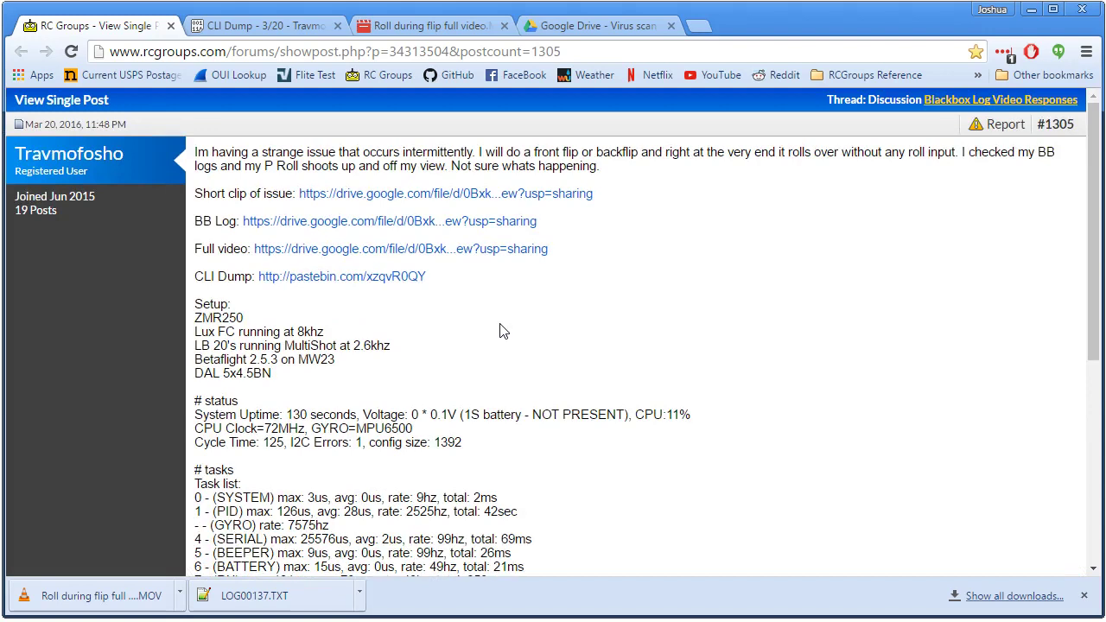
scroll(504, 332, down, 1)
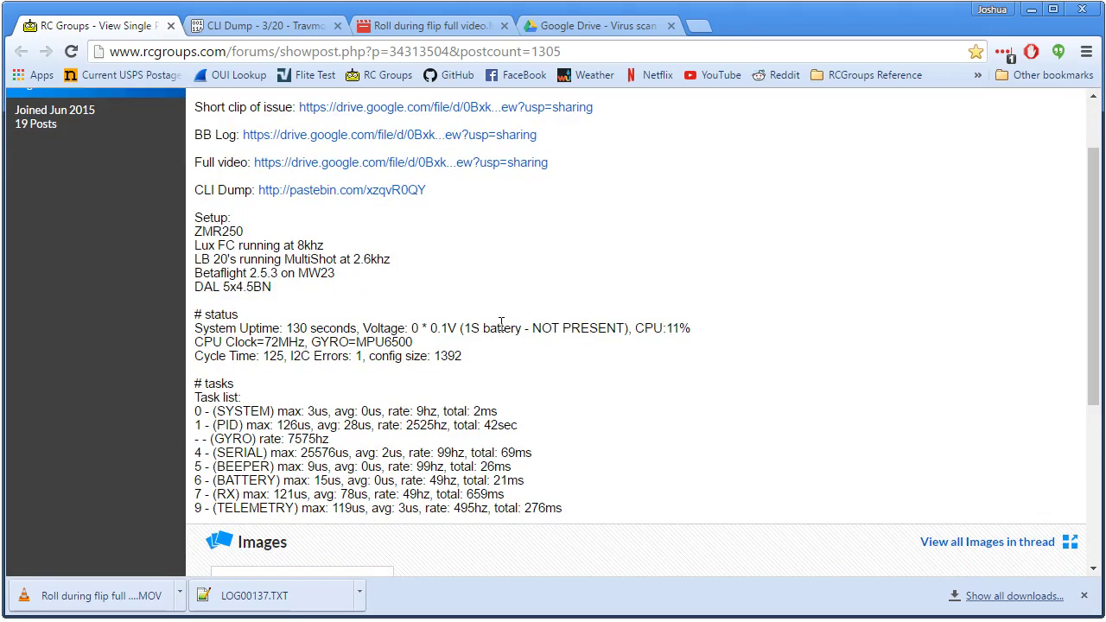
scroll(501, 326, up, 1)
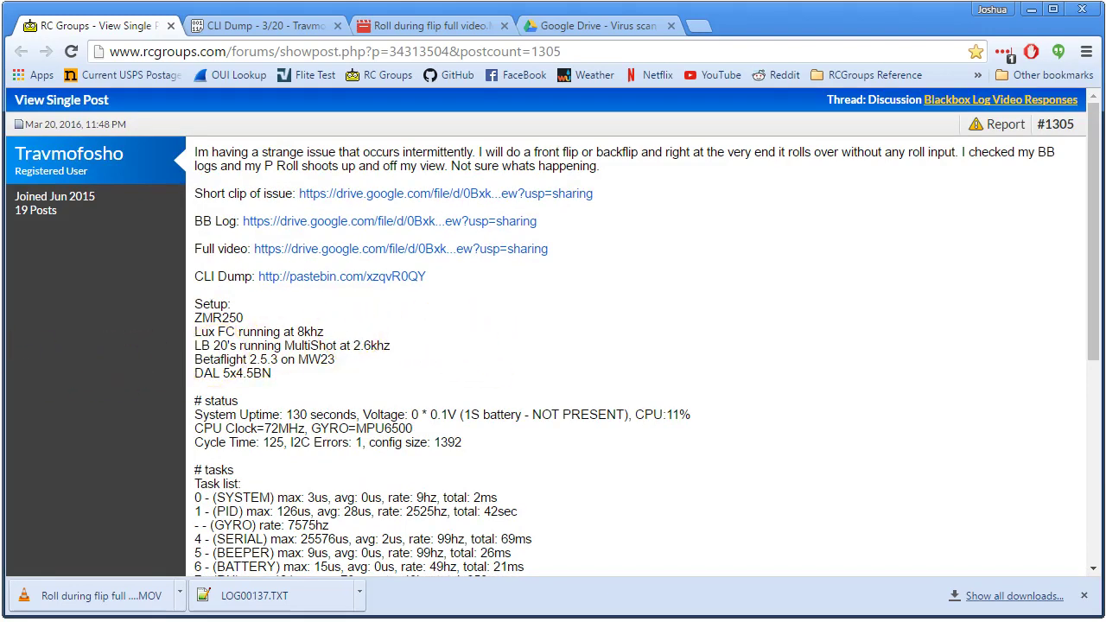
Step: Return to the blackbox log viewer and scrub between 01:53.471 and 01:53.462 to re-examine the motor outputs at the roll onset
click(628, 426)
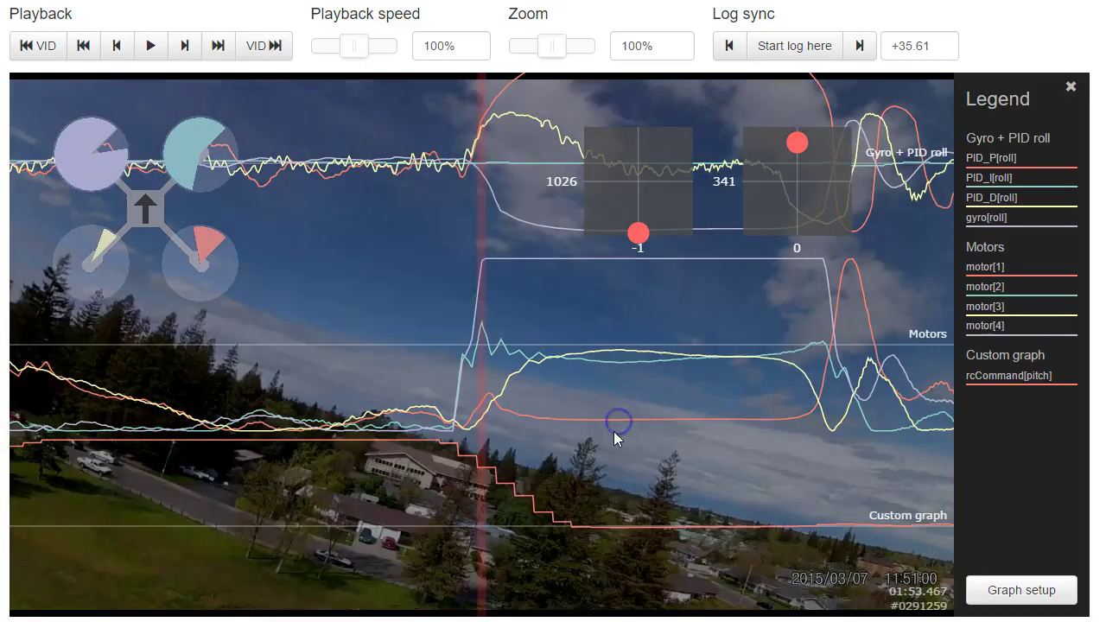
drag(620, 433, 595, 447)
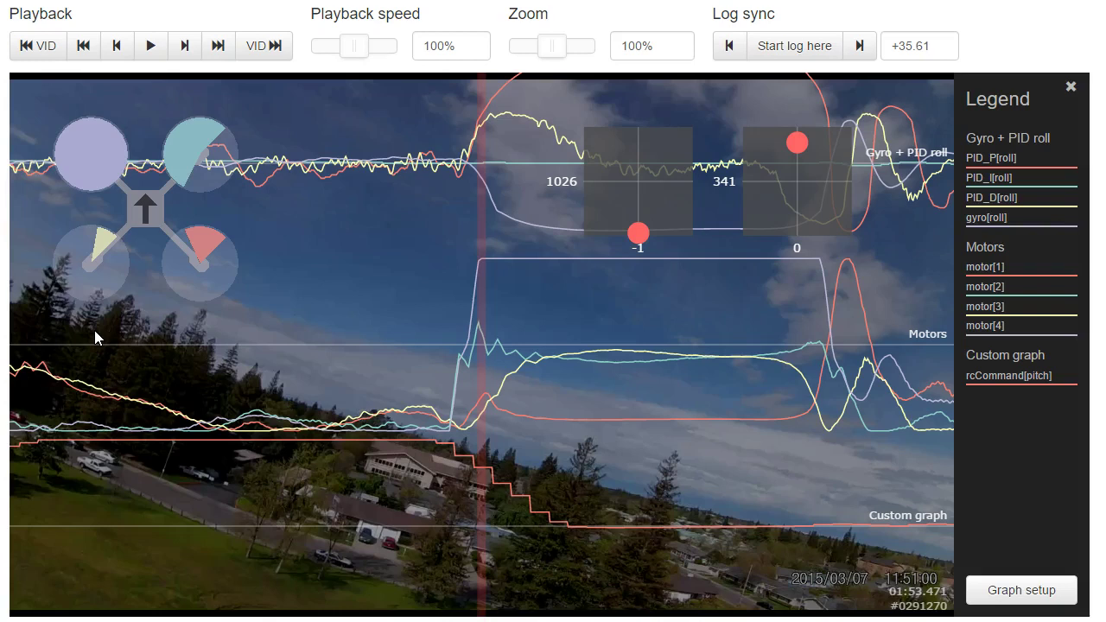
drag(240, 389, 249, 390)
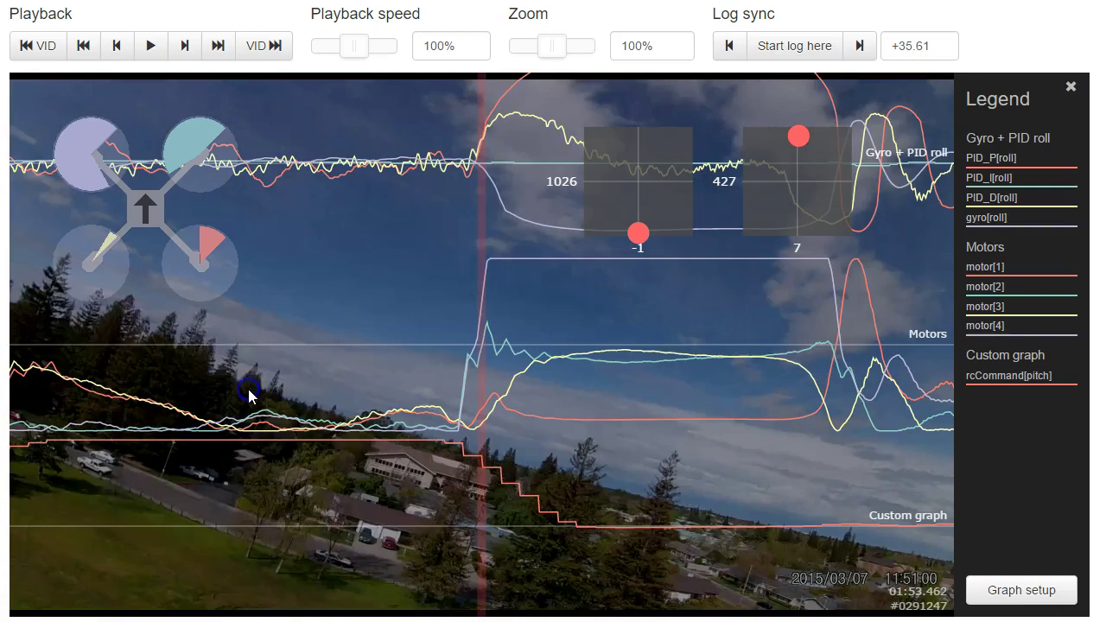